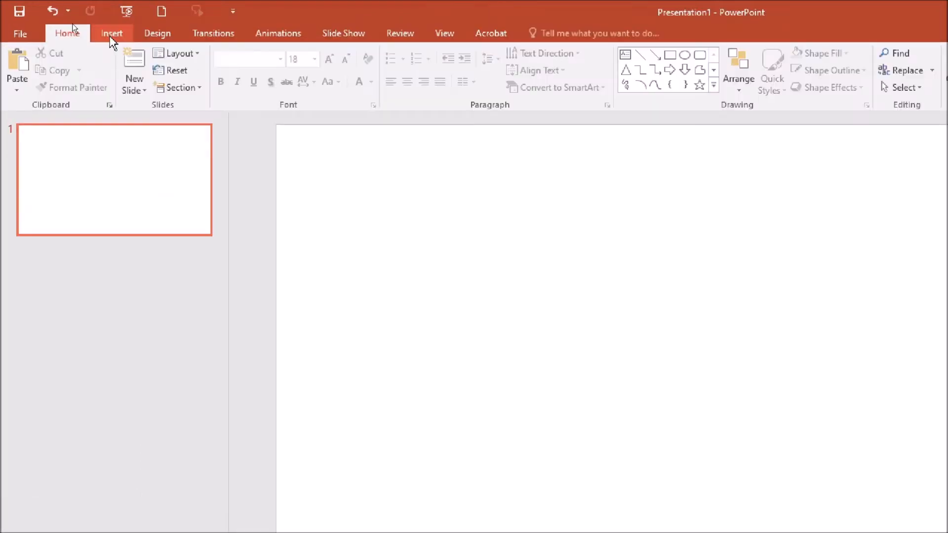
Step: Draw a square of about 4.94 cm near the slide's upper-right corner
click(73, 22)
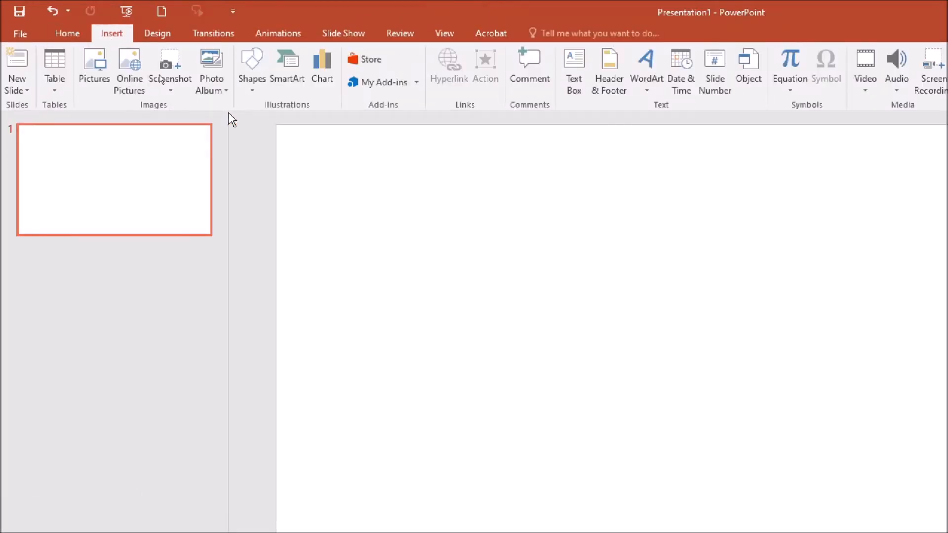
click(251, 81)
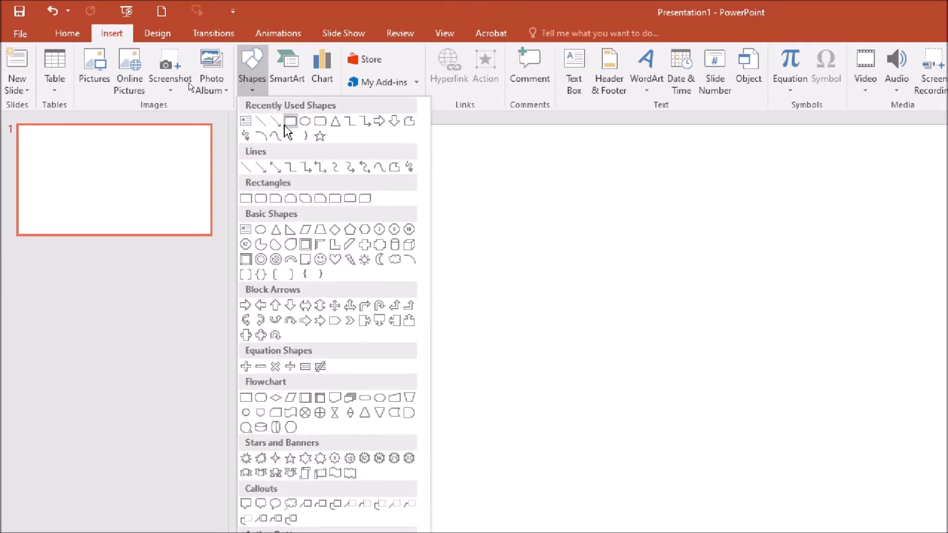
click(289, 122)
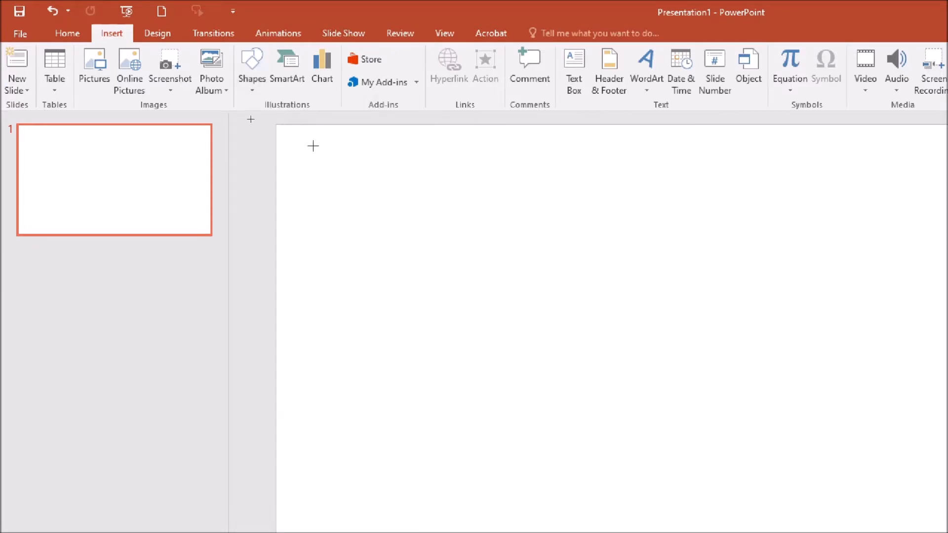
drag(760, 135, 837, 241)
key(shift)
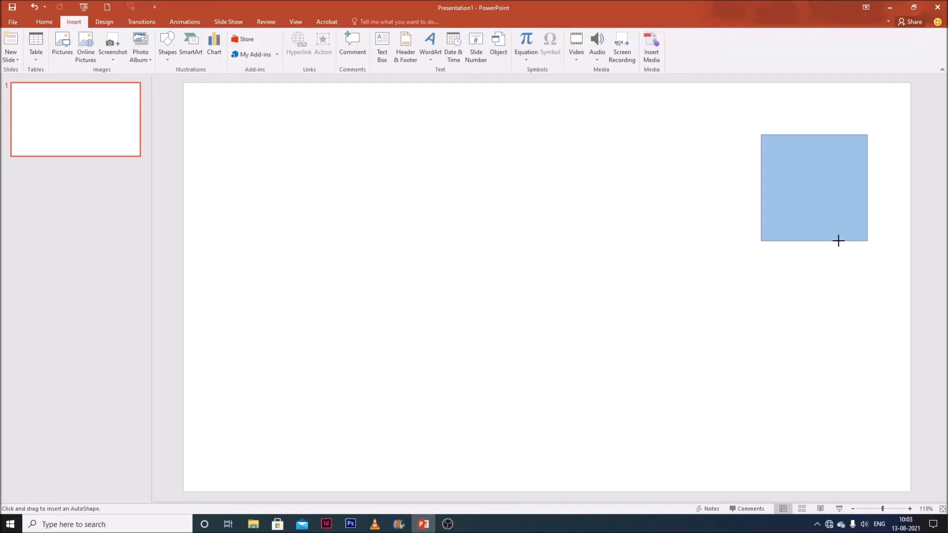
drag(838, 241, 837, 242)
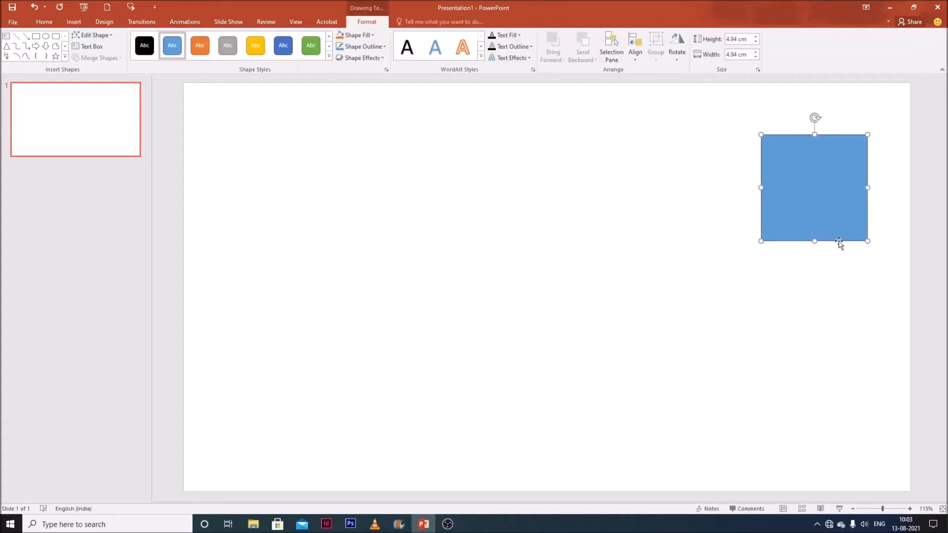
click(874, 198)
click(761, 161)
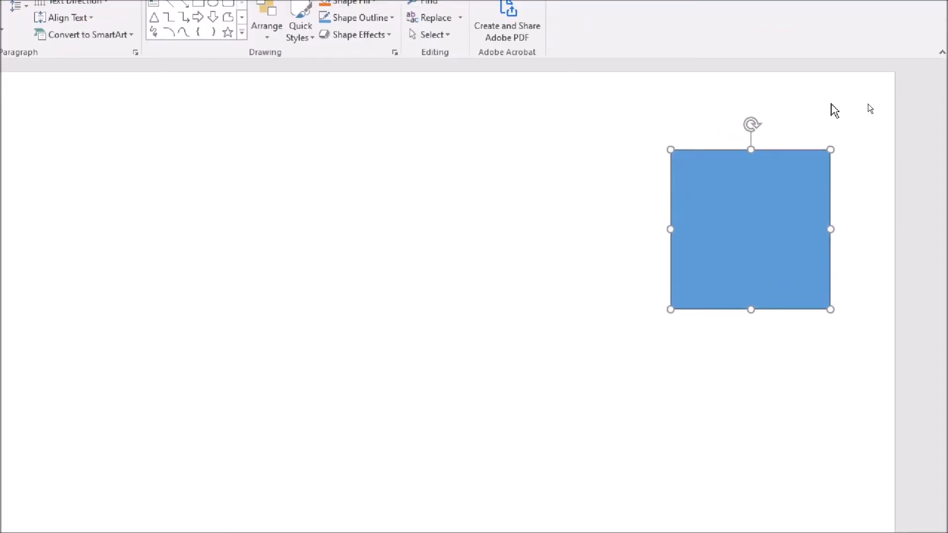
Step: Open the formatting settings for the square and display its 3-D Format effect options
right_click(818, 100)
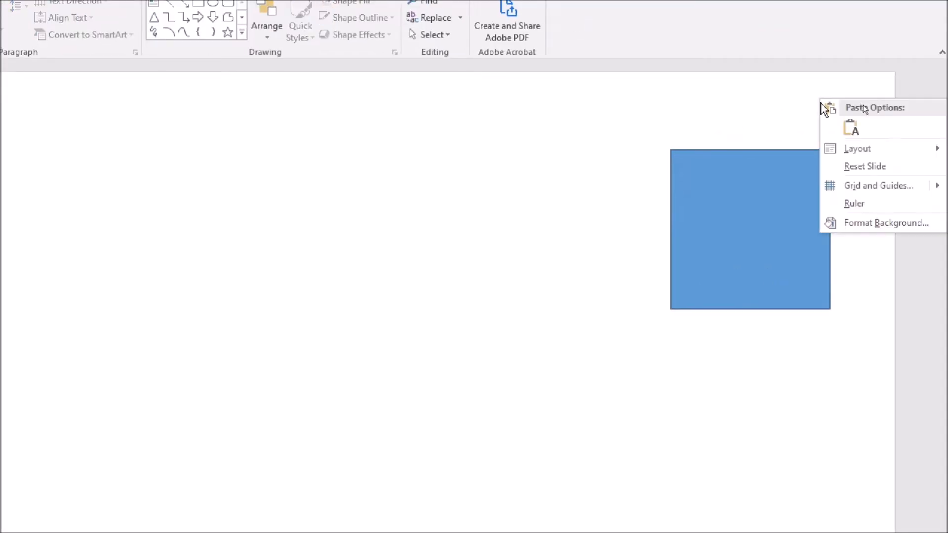
click(871, 229)
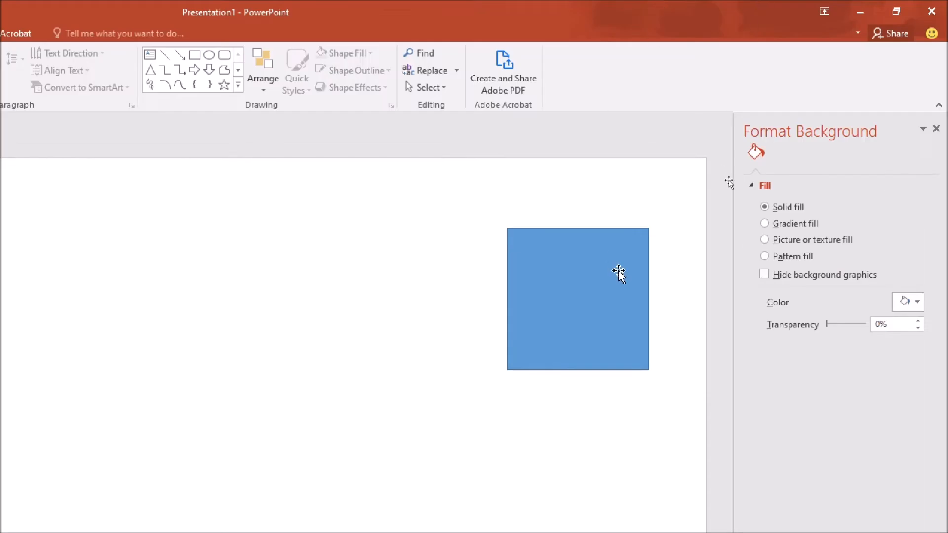
click(618, 273)
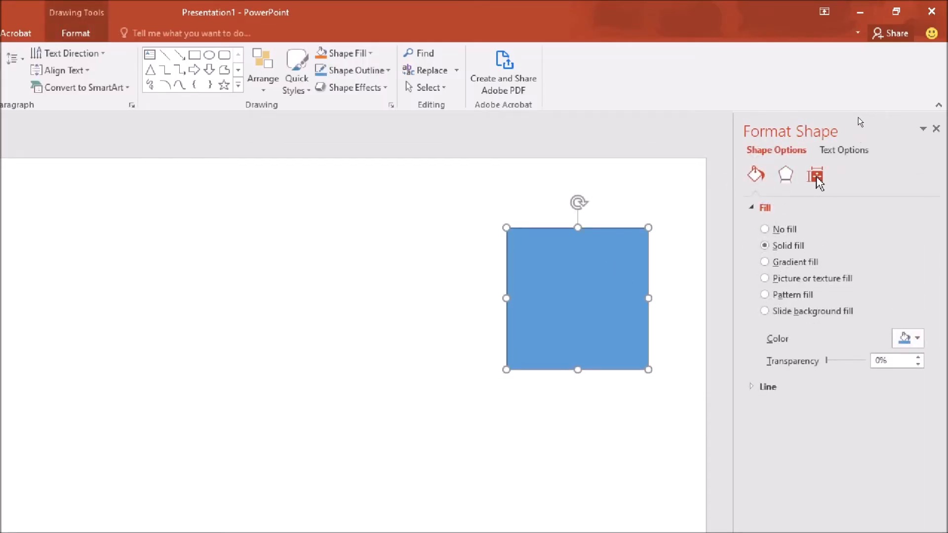
click(785, 178)
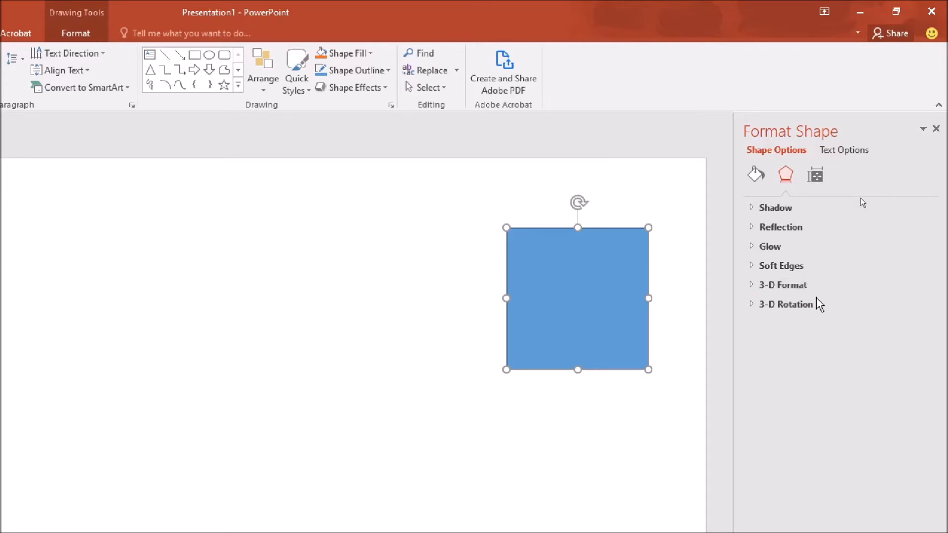
click(754, 288)
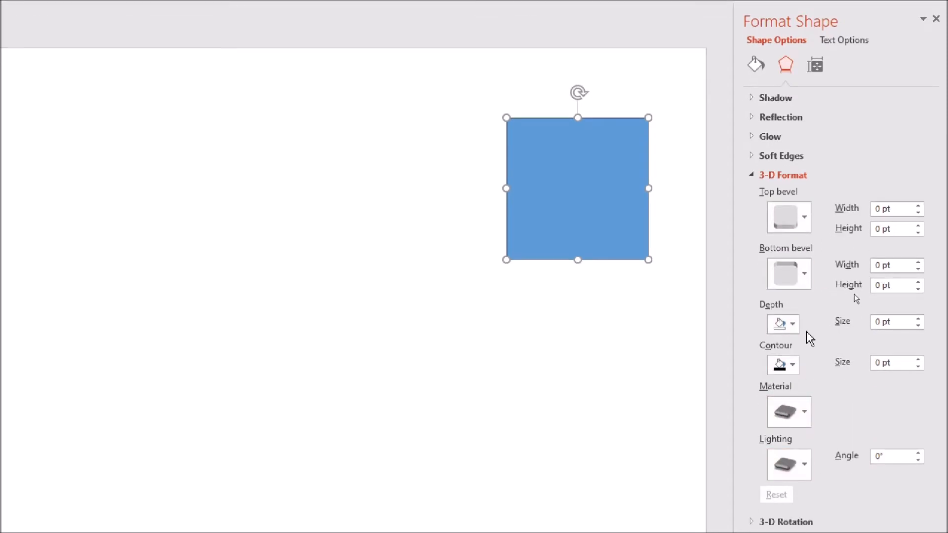
click(789, 217)
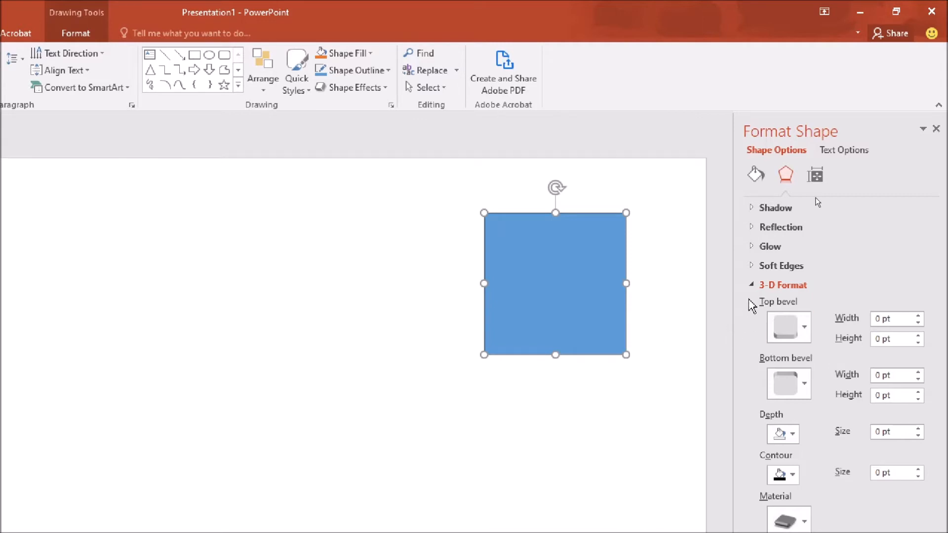
Step: Apply the Off Axis 2 Top 3-D rotation preset to the square and move the shape lower on the slide
click(751, 286)
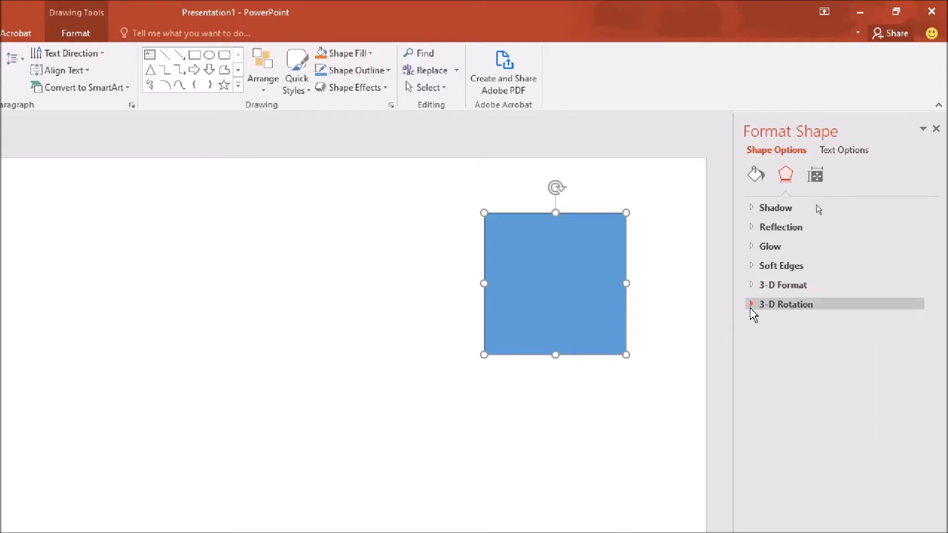
click(750, 308)
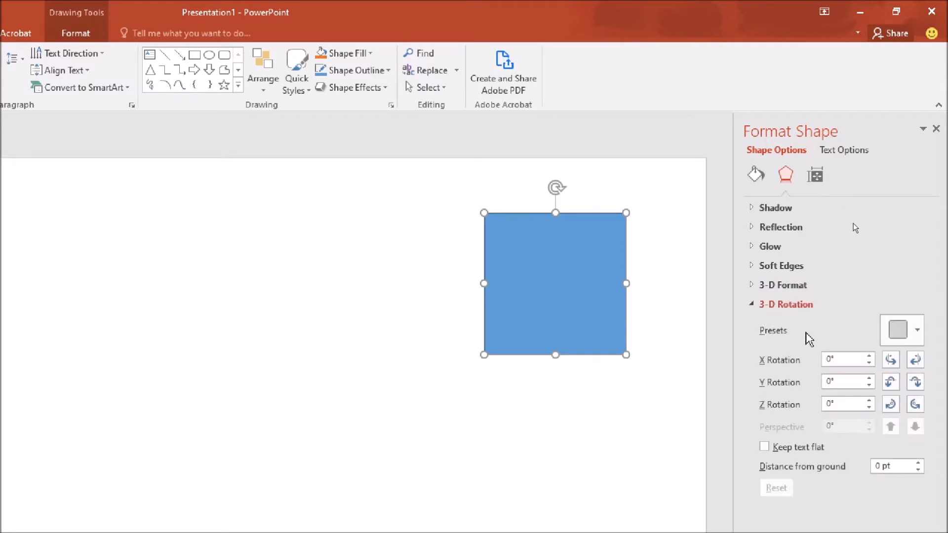
click(918, 332)
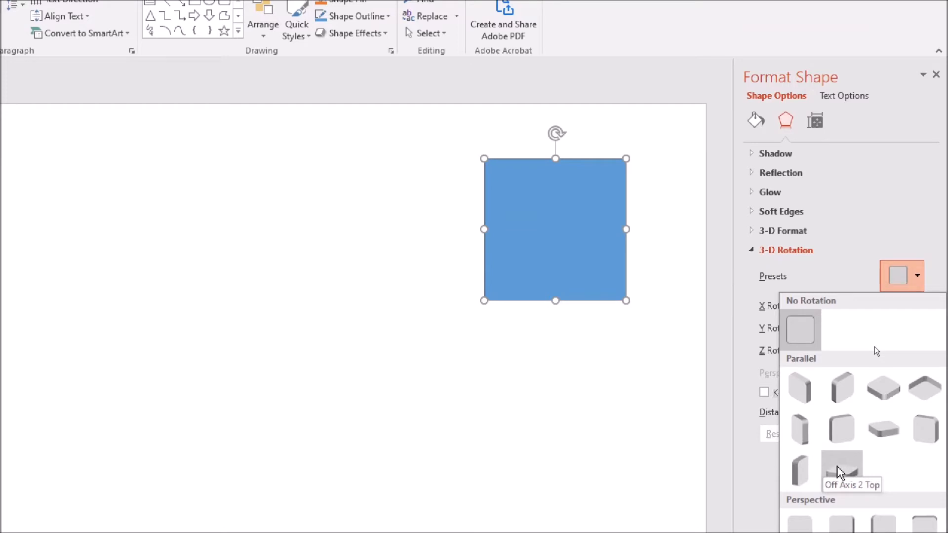
click(838, 472)
drag(581, 227, 577, 354)
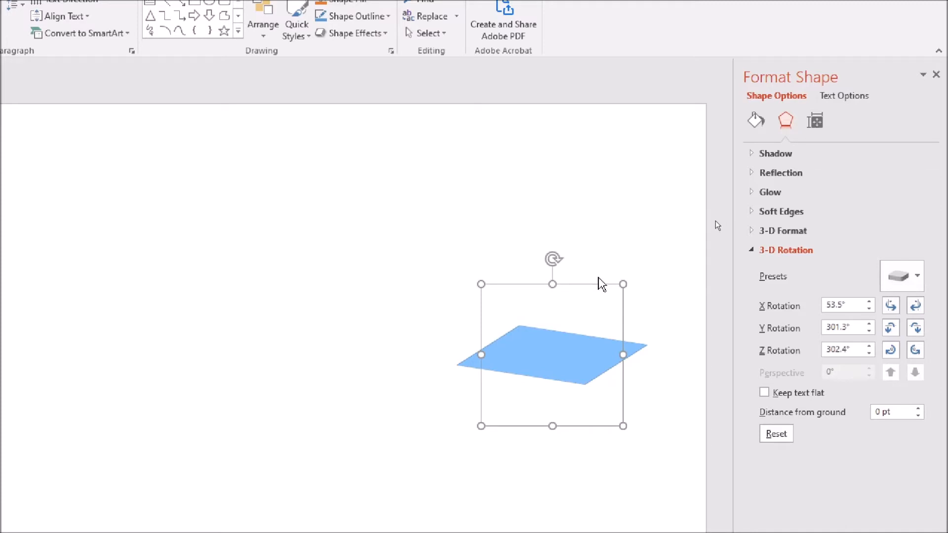
Step: Apply the first style in the Bevel gallery to the rotated shape as its top bevel
click(753, 253)
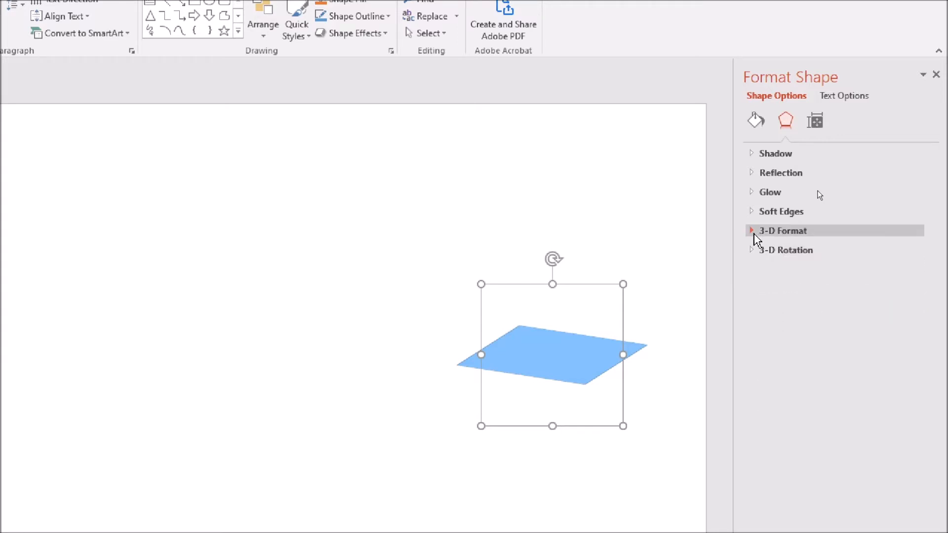
click(751, 239)
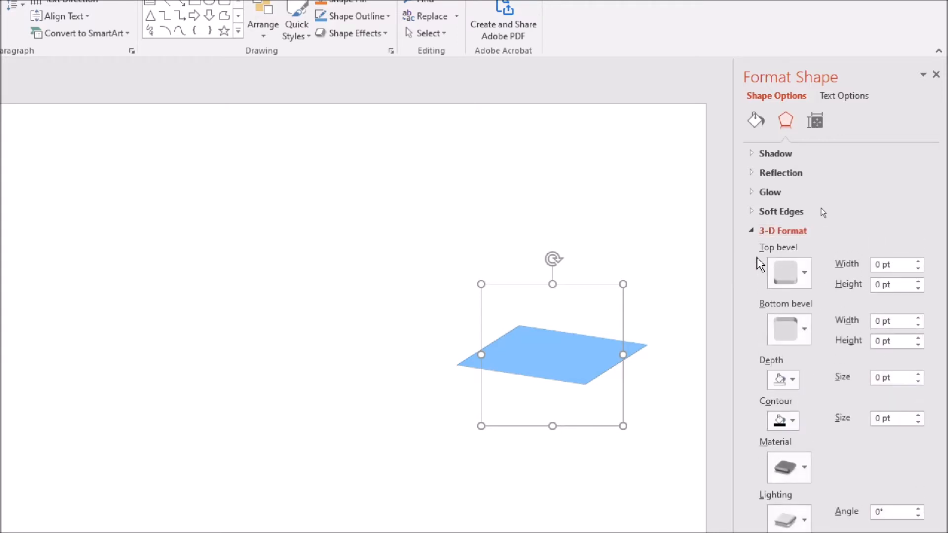
click(805, 276)
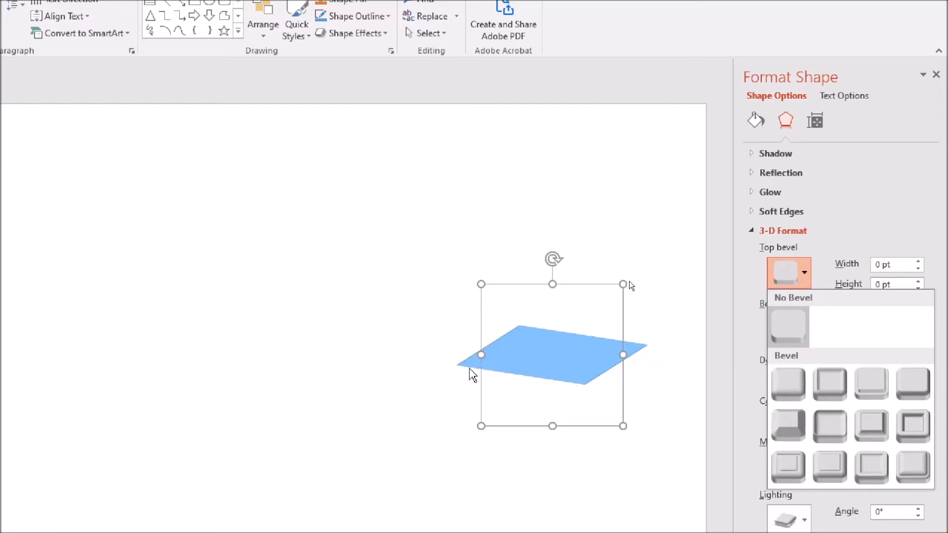
click(790, 392)
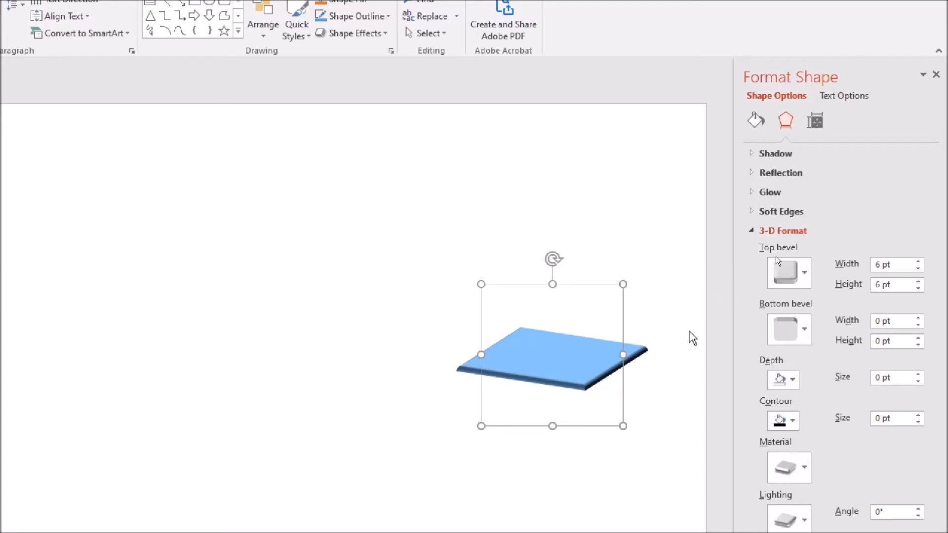
Step: Set the shape's top bevel width to 53 pt
click(691, 336)
click(614, 360)
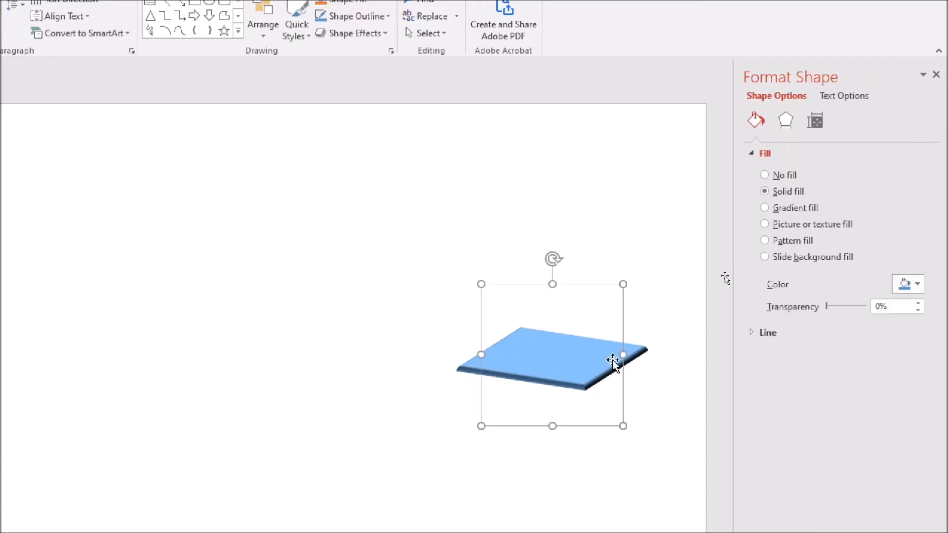
click(786, 121)
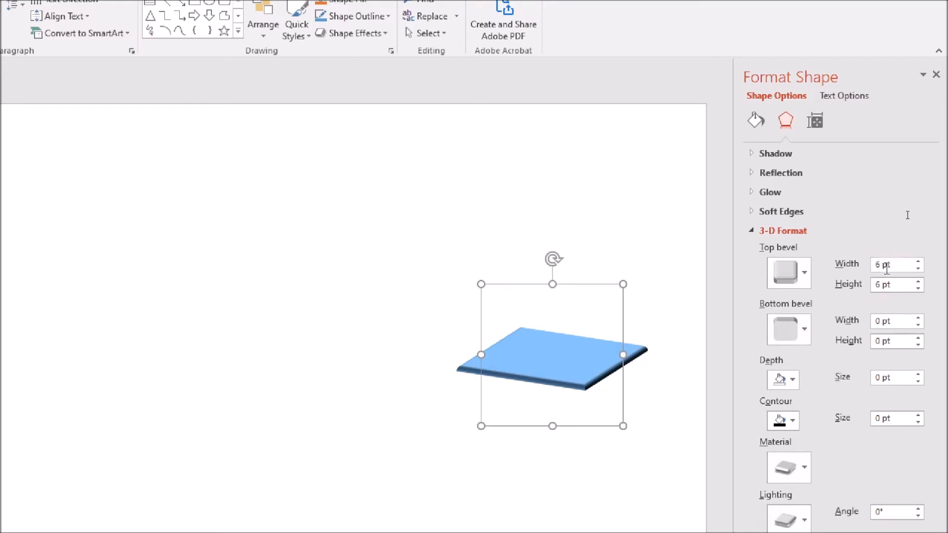
click(894, 289)
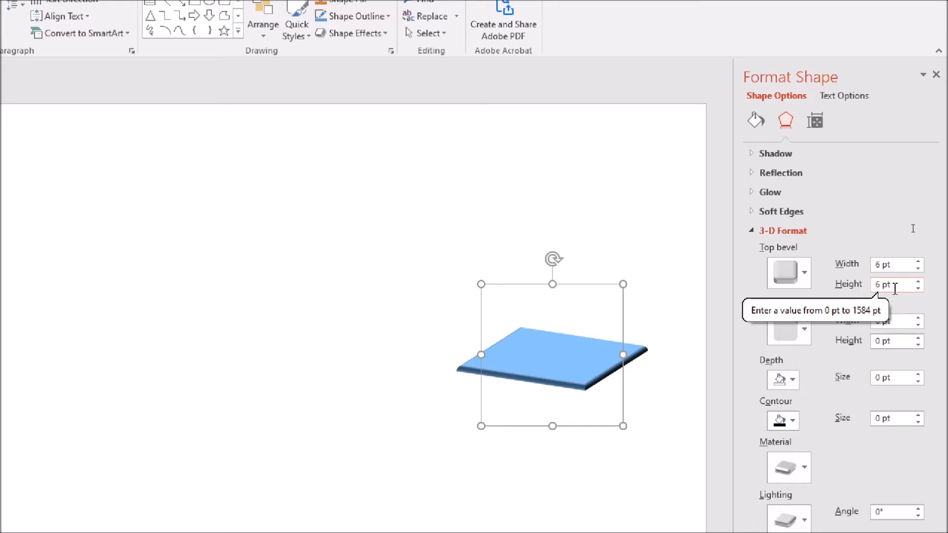
click(894, 265)
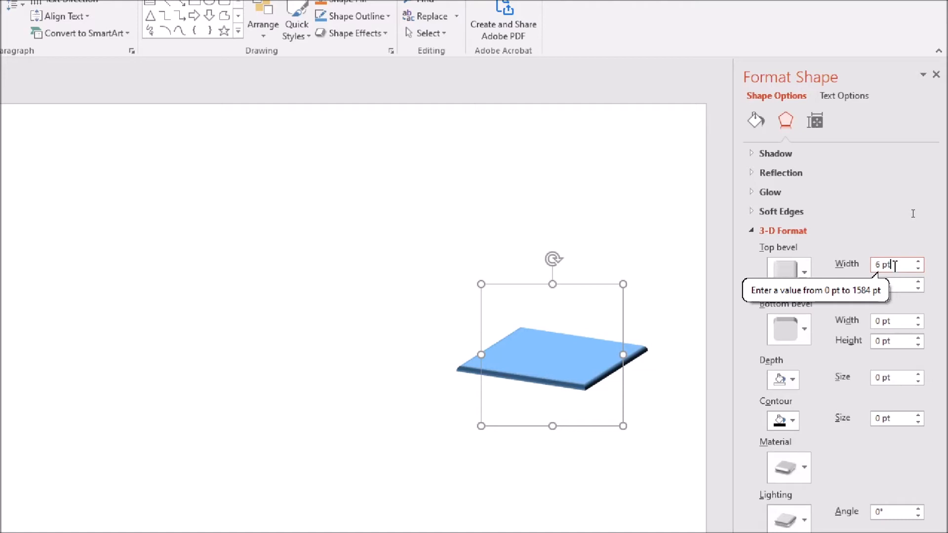
key(Up)
key(Up)
key(Up)
key(Up)
key(Up)
key(Up)
key(Up)
key(Up)
key(Up)
key(Up)
key(Up)
key(Up)
key(Up)
key(Up)
key(Up)
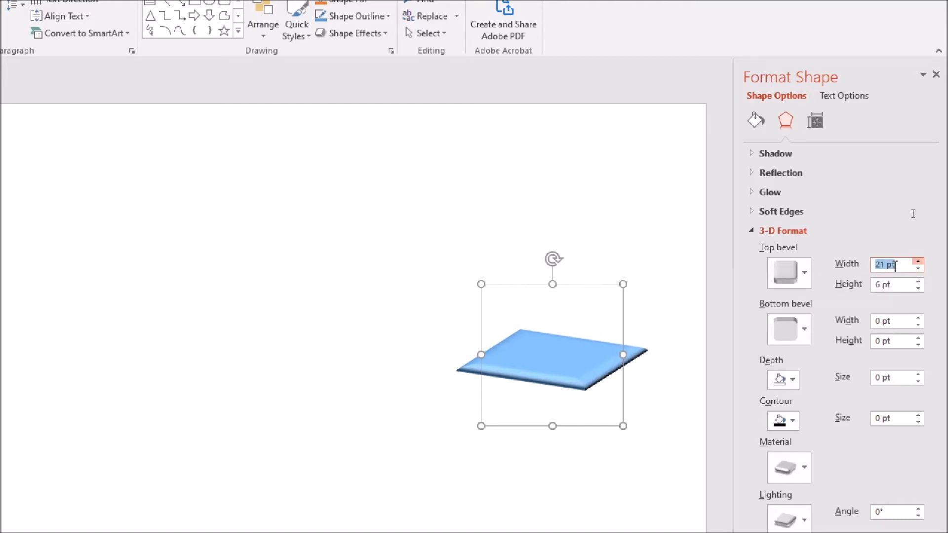
key(Up)
key(Up)
key(Up)
key(Up)
key(Up)
key(Up)
key(Up)
key(Up)
key(Up)
key(Up)
key(Up)
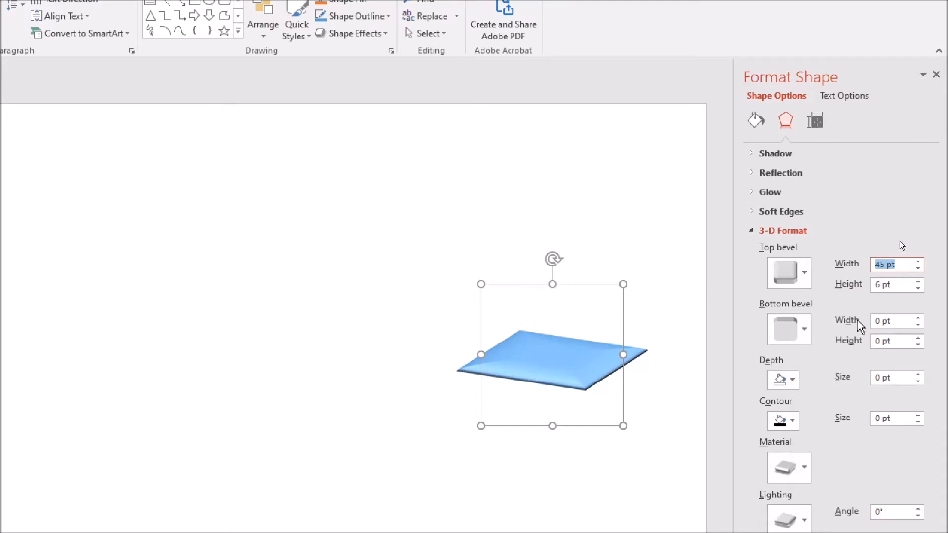
text(53)
key(Tab)
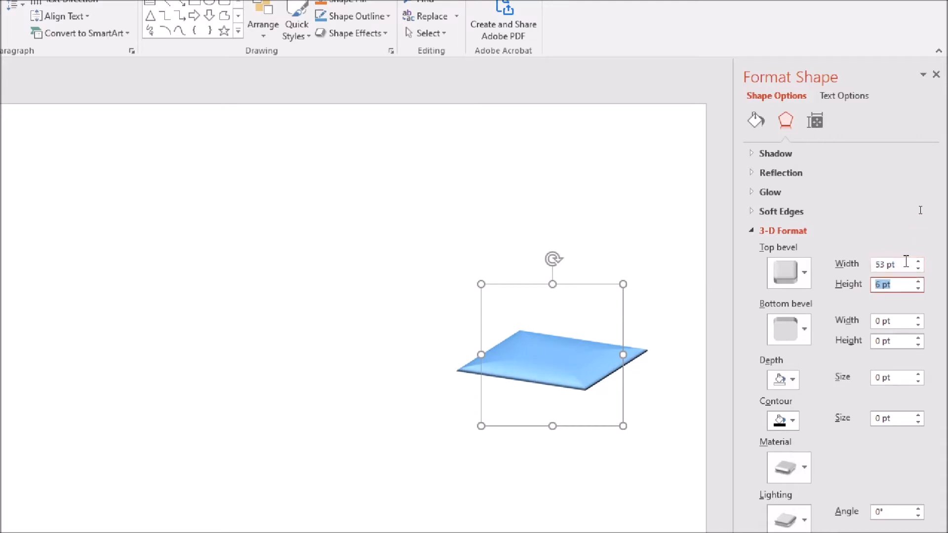
Step: Set the shape's top bevel height to 56 pt and its width to 71 pt
key(Up)
key(Up)
key(Up)
key(Up)
key(Up)
key(Up)
key(Up)
key(Up)
key(Up)
key(Up)
key(Up)
key(Up)
key(Up)
key(Up)
key(Up)
key(Up)
key(Up)
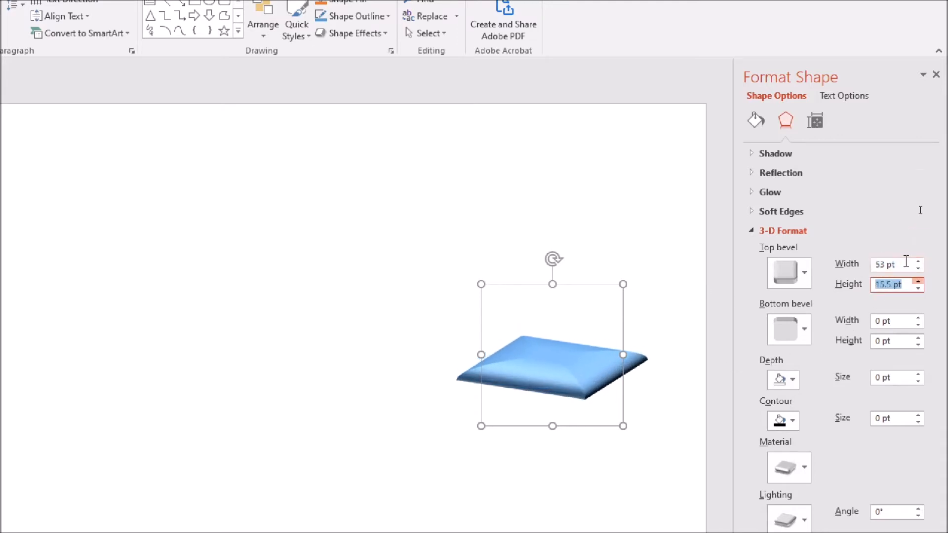
key(Up)
key(Up)
key(Up)
key(Up)
key(Up)
key(Up)
key(Up)
key(Up)
key(Up)
key(Up)
key(Up)
key(Up)
key(Up)
key(Up)
key(Up)
key(Up)
key(Up)
key(Up)
key(Up)
key(Up)
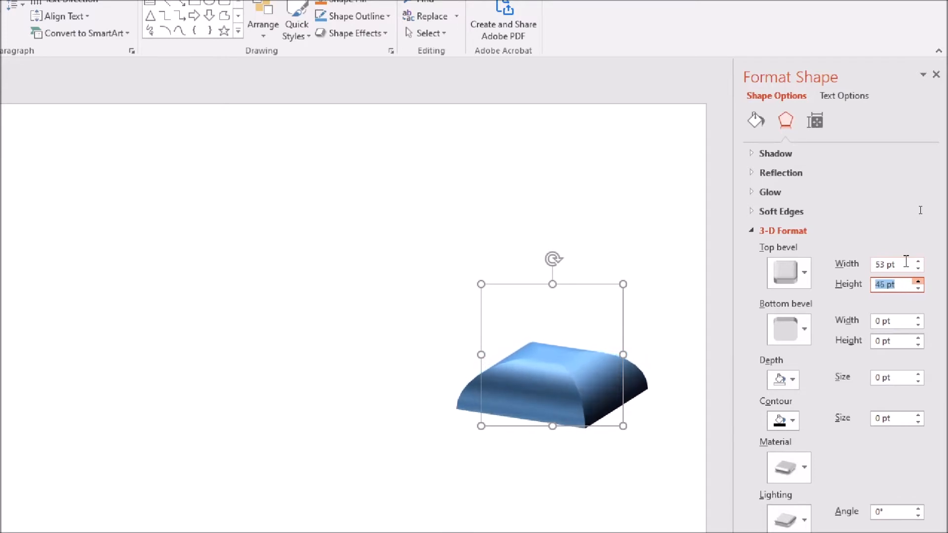
double_click(884, 264)
text(71)
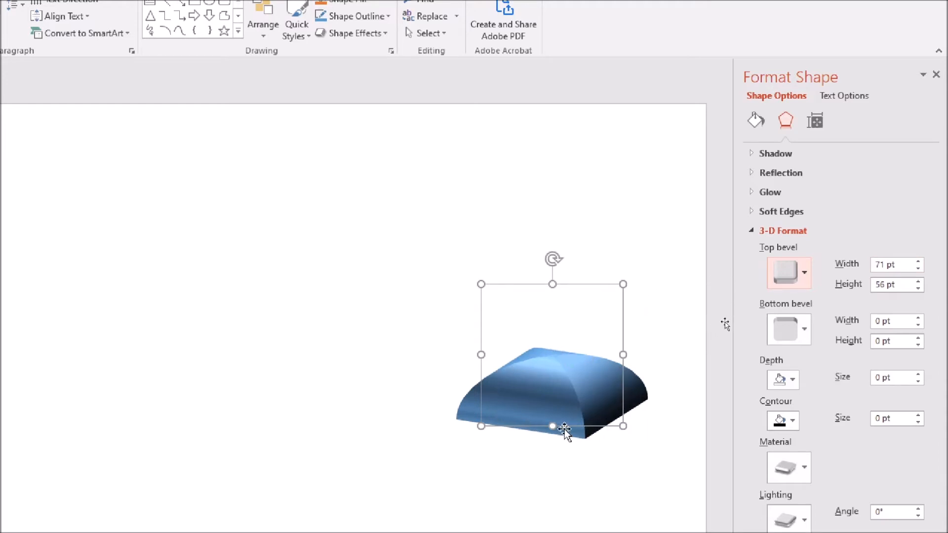
Step: Try the top bevel style that starts the gallery's second row, and replace it with the style following Riblet
click(804, 273)
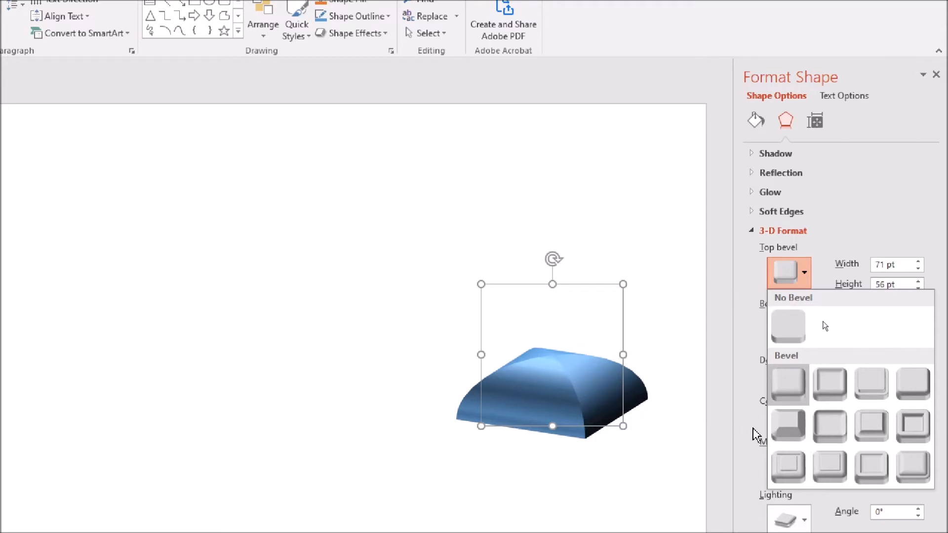
click(788, 424)
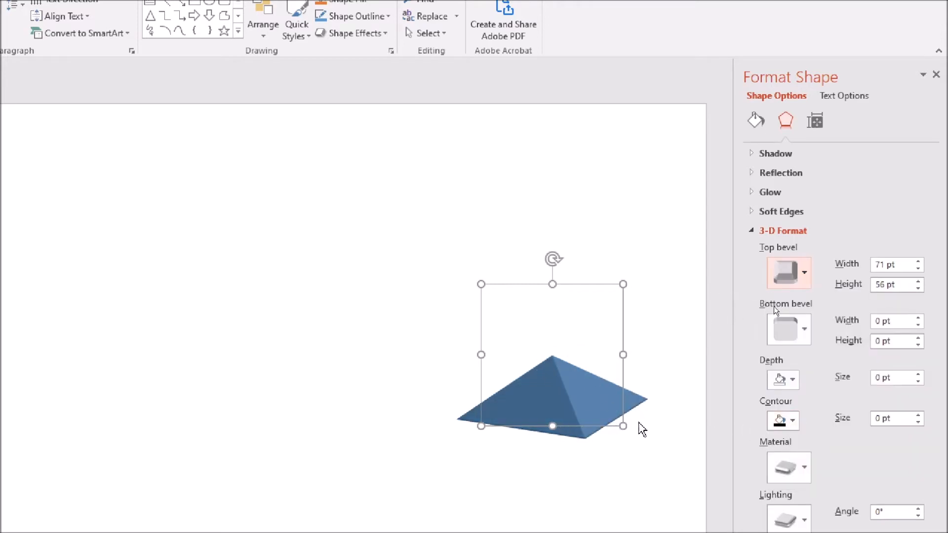
click(799, 271)
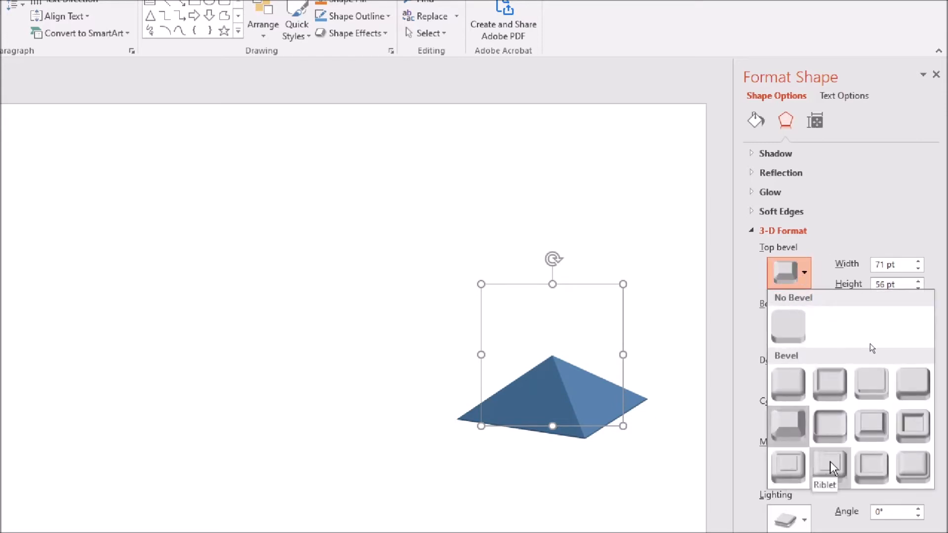
click(876, 469)
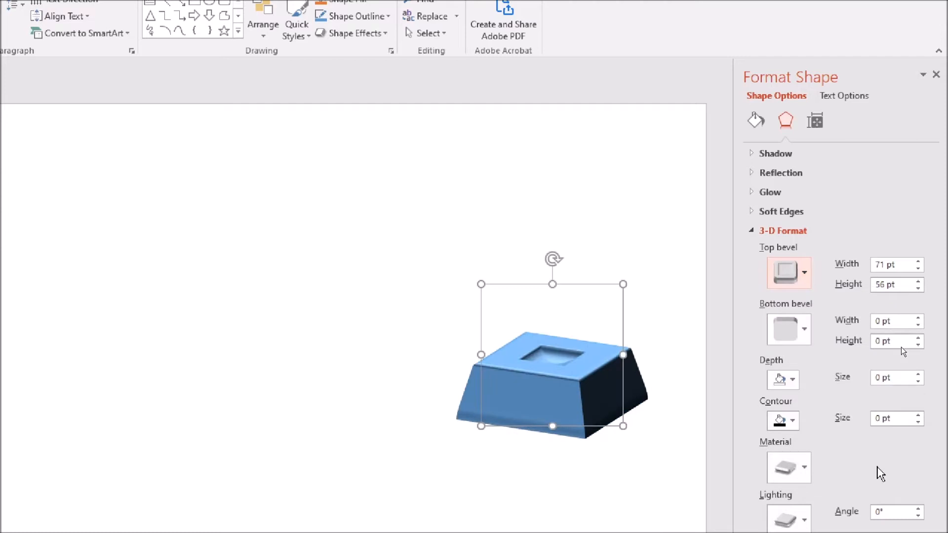
Step: Reduce the shape's top bevel width to 52.5 pt
click(894, 263)
key(Down)
key(Down)
key(Down)
key(Down)
key(Down)
key(Down)
key(Down)
key(Down)
key(Down)
key(Down)
key(Down)
key(Down)
key(Down)
key(Down)
key(Down)
key(Down)
key(Down)
key(Down)
key(Down)
key(Down)
key(Down)
key(Down)
key(Down)
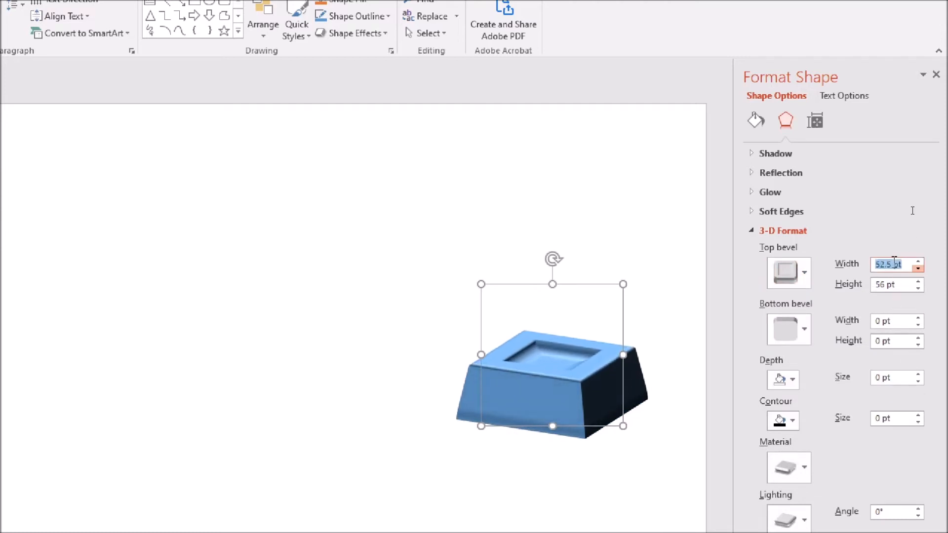
Step: Reduce the shape's top bevel width to 41.5 pt and its height to 27 pt
key(Down)
key(Tab)
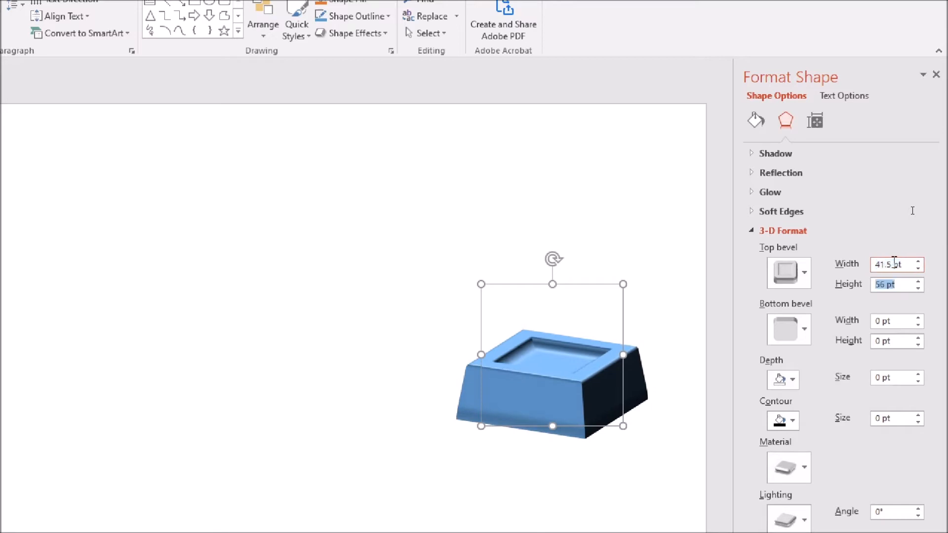
key(Down)
key(Down)
key(Down)
key(Down)
key(Down)
key(Down)
key(Down)
key(Down)
key(Down)
key(Down)
key(Down)
key(Down)
key(Down)
key(Down)
key(Down)
key(Down)
key(Down)
key(Down)
key(Down)
key(Down)
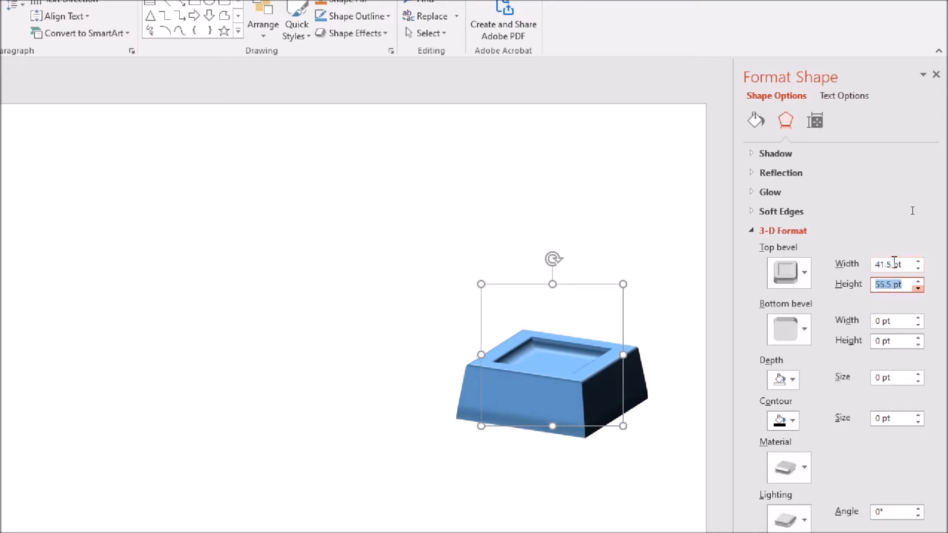
key(Down)
key(Down)
key(Down)
key(Down)
key(Down)
key(Down)
key(Down)
key(Down)
key(Down)
key(Down)
key(Down)
key(Down)
key(Down)
key(Down)
key(Down)
key(Down)
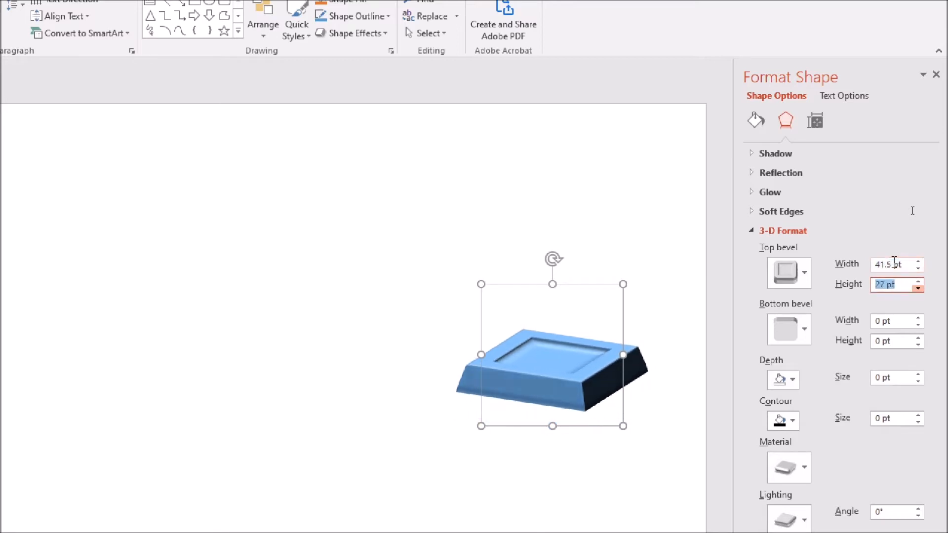
Step: Set the shape's top bevel width to 49 pt and its height to 19.5 pt
click(894, 264)
text(49)
key(Return)
key(Tab)
key(Up)
key(Up)
key(Up)
key(Up)
key(Up)
key(Up)
key(Up)
key(Down)
key(Down)
key(Down)
key(Down)
key(Down)
key(Down)
key(Down)
key(Down)
key(Down)
key(Down)
key(Down)
key(Down)
key(Down)
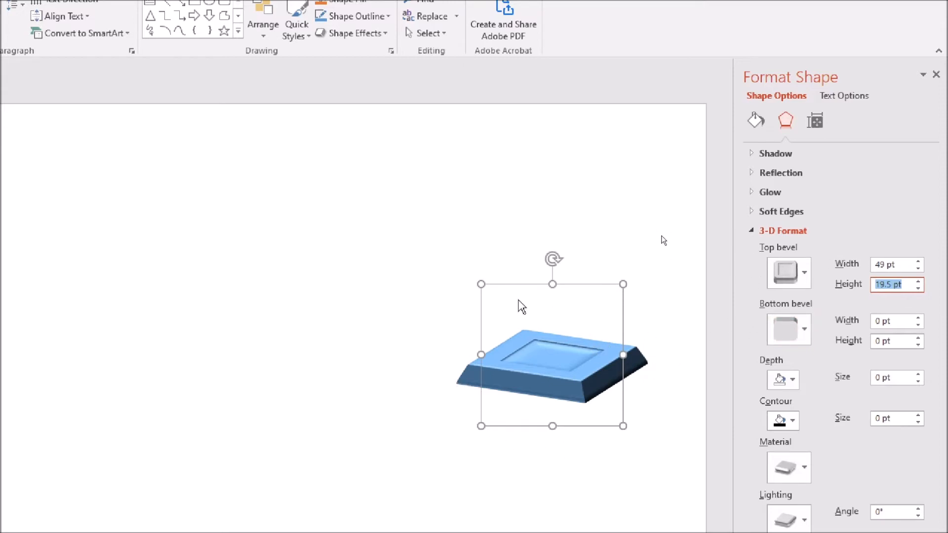
Step: Rotate the shape downward in 3-D until its underside faces forward, at X 164.1°, Y 330.7° and Z 210.2°
click(594, 380)
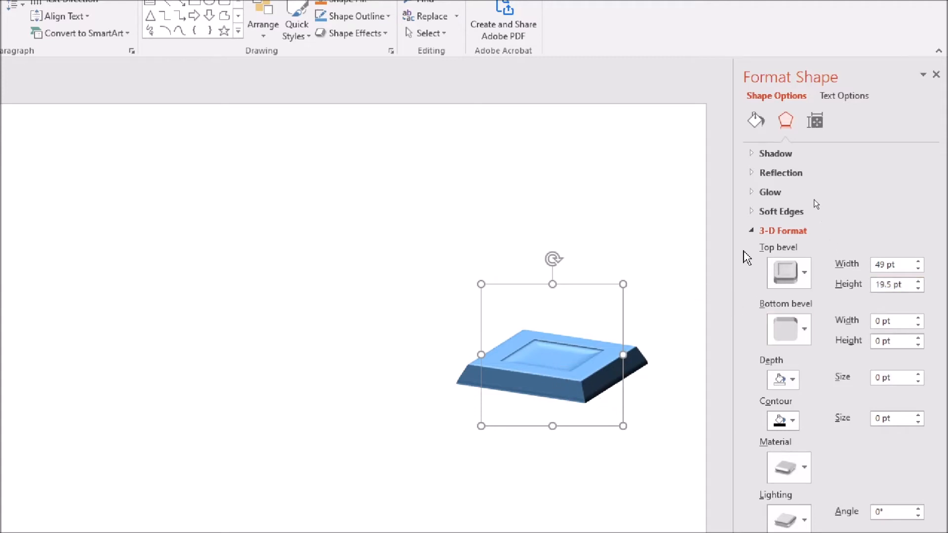
click(750, 231)
click(754, 253)
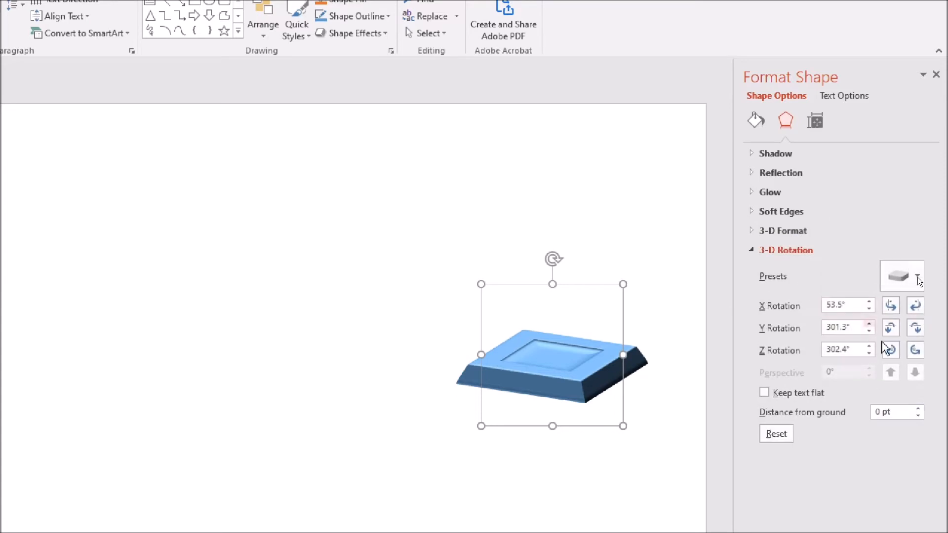
click(916, 331)
click(916, 332)
click(916, 331)
click(915, 332)
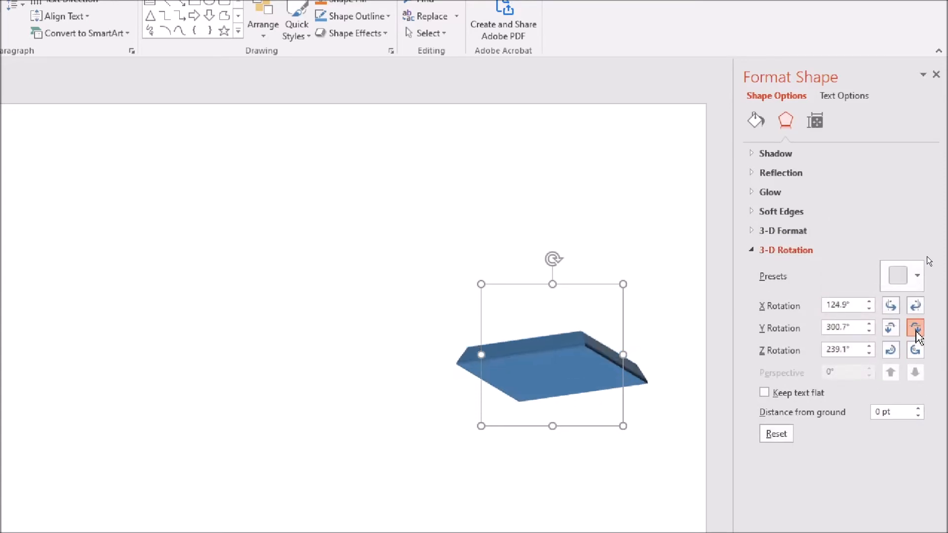
click(915, 332)
click(915, 331)
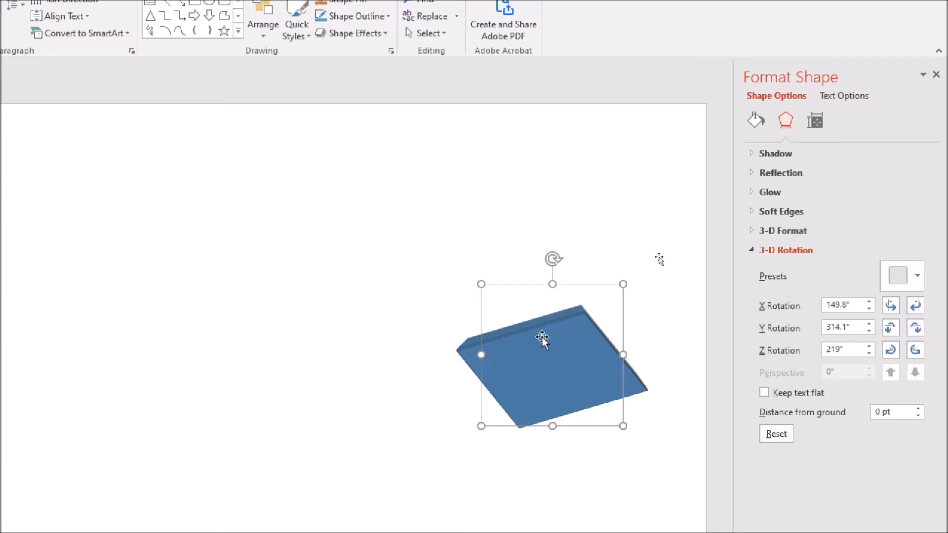
click(915, 328)
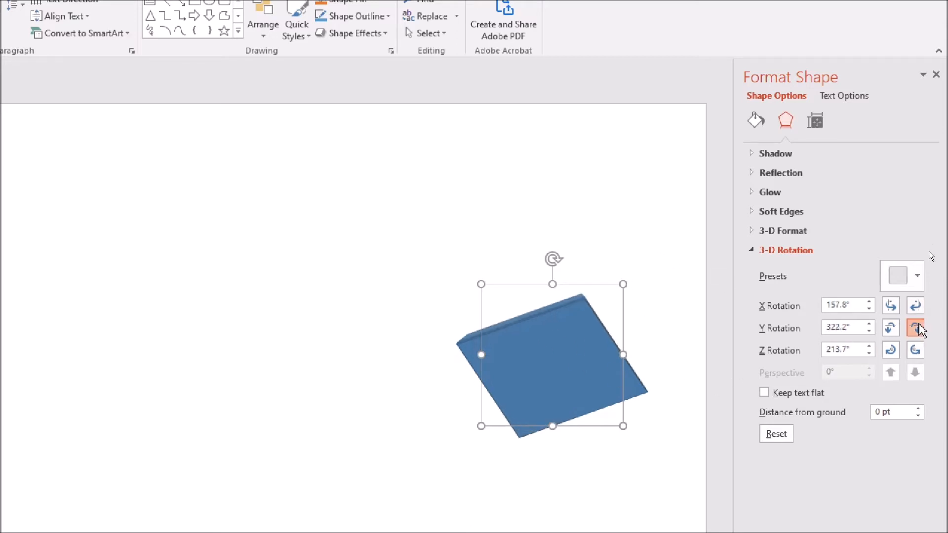
click(916, 328)
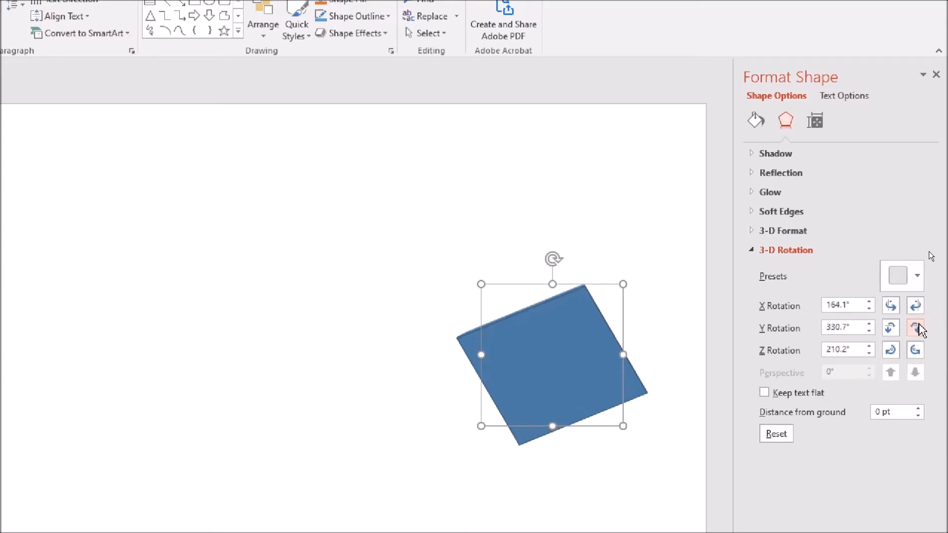
Step: Check the top bevel style and apply the matching Hard Edge style to the shape's bottom bevel
click(754, 230)
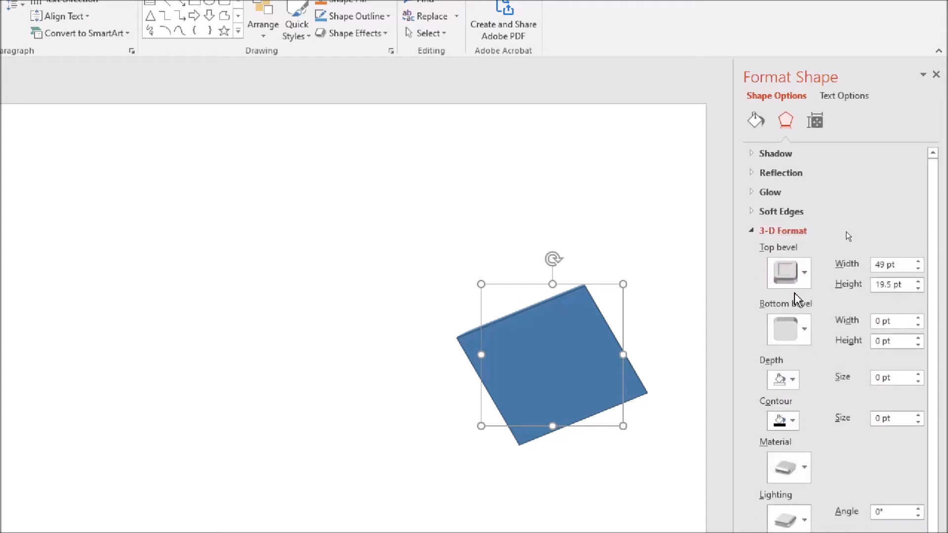
click(804, 329)
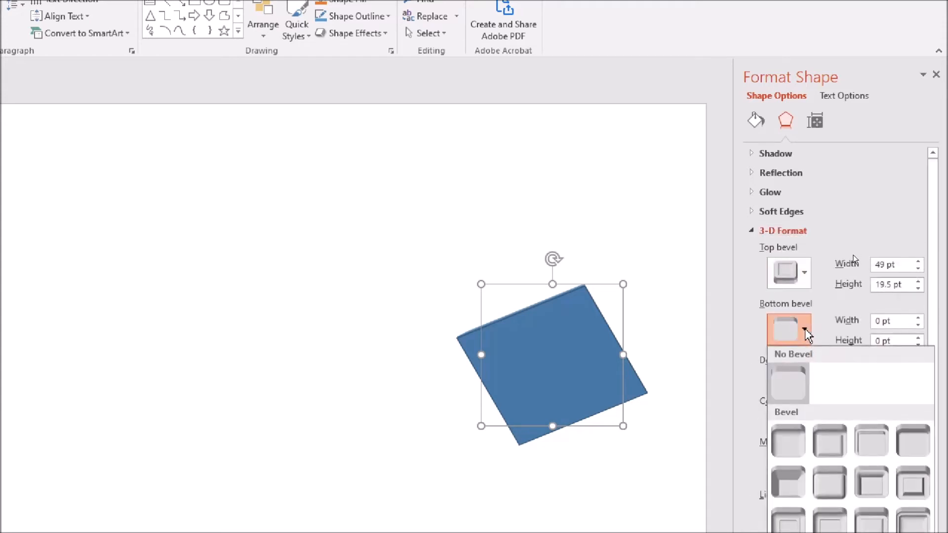
click(804, 274)
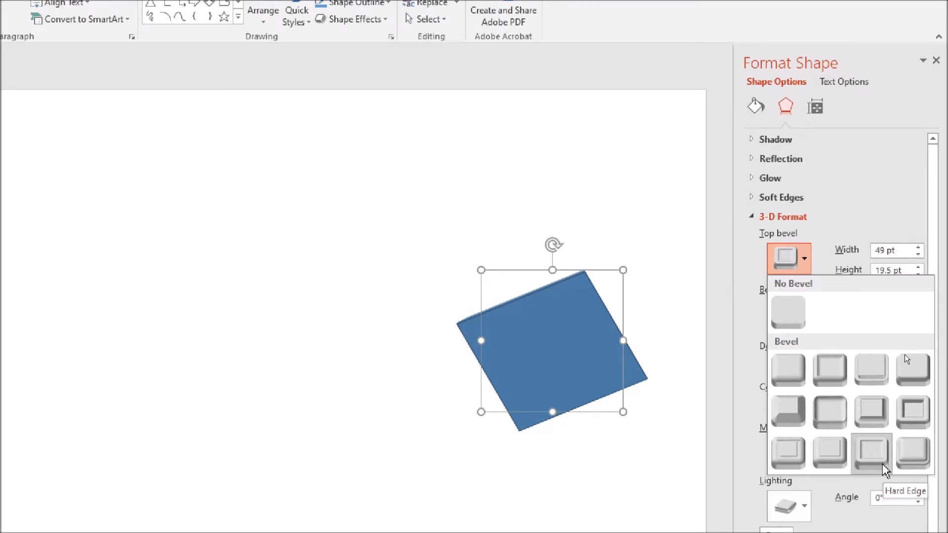
click(804, 263)
click(805, 315)
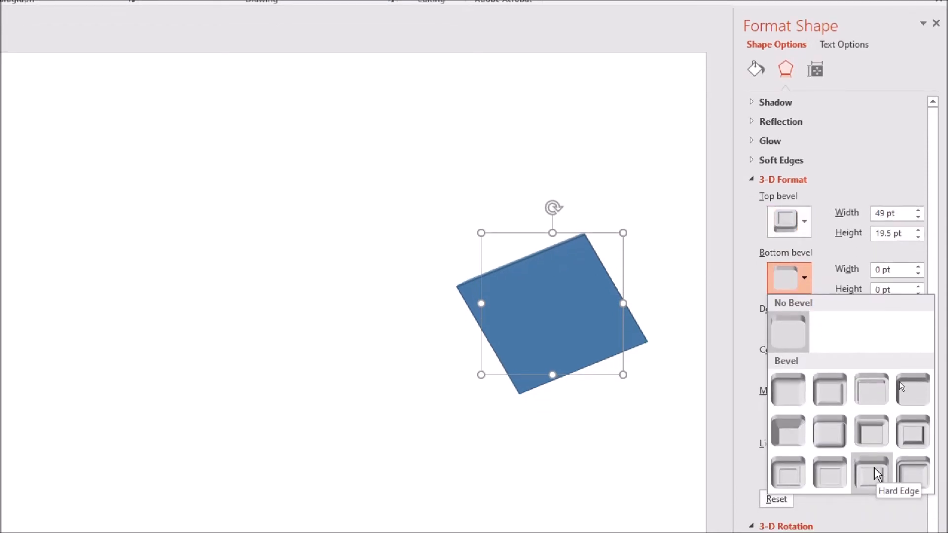
click(877, 474)
Step: Copy the top bevel's width of 49 pt and height of 19.5 pt to the bottom bevel
click(910, 214)
key(ctrl+c)
click(891, 269)
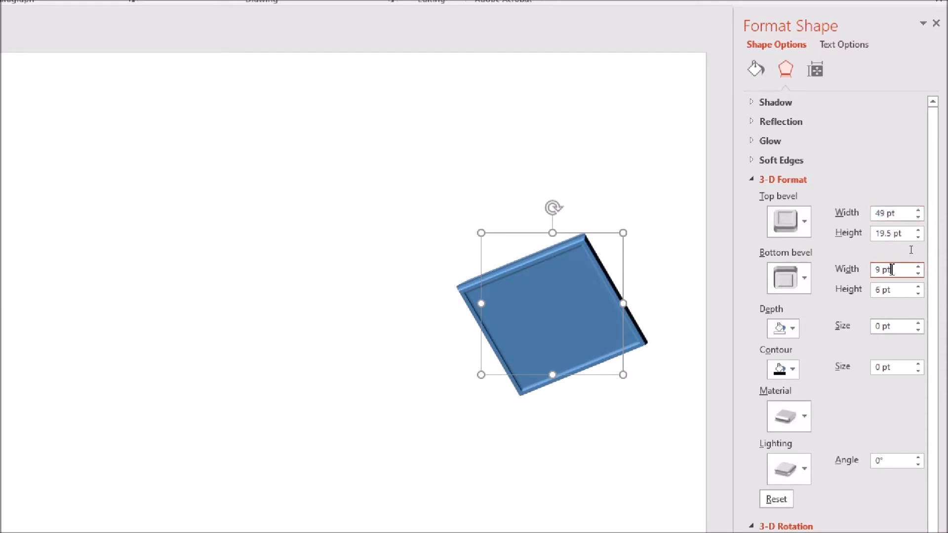
double_click(891, 270)
key(ctrl+v)
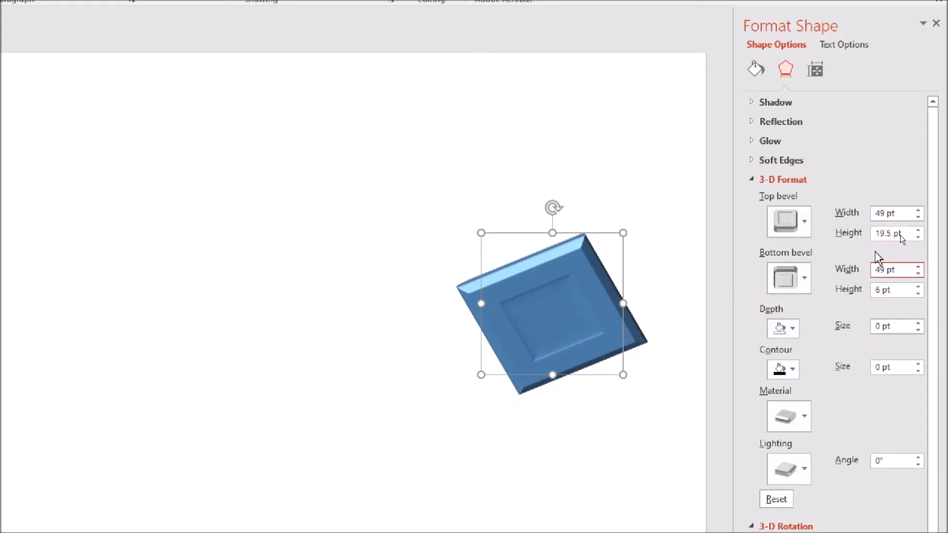
click(889, 231)
double_click(889, 231)
key(ctrl+c)
click(895, 290)
key(ctrl+v)
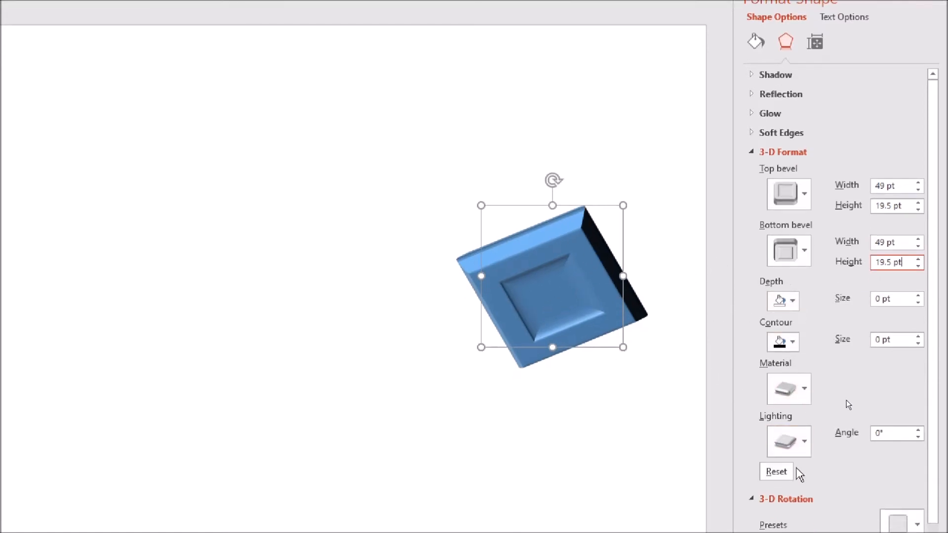
Step: Rotate the shape in 3-D to view both faces, ending with its top face forward at X 5.3°, Y 349.2° and Z 333.5°
click(754, 154)
click(914, 250)
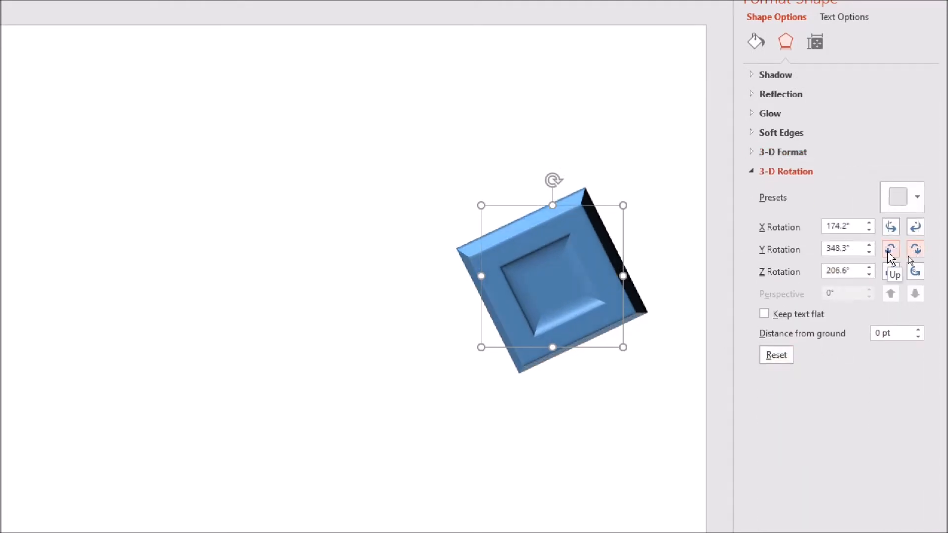
click(889, 252)
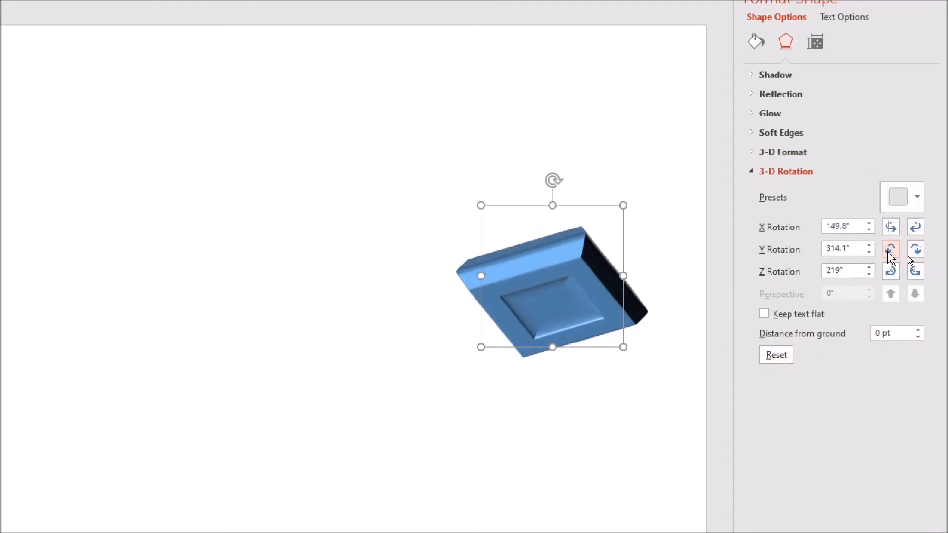
click(888, 253)
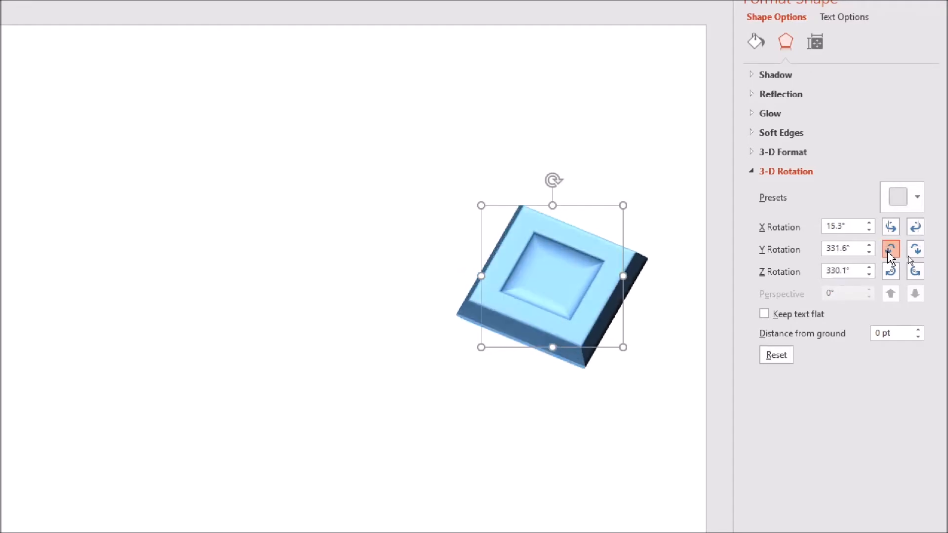
click(889, 252)
Step: Apply the third top bevel style in the gallery's second row, and turn the shape about its Y and Z axes to inspect it
click(799, 153)
click(802, 197)
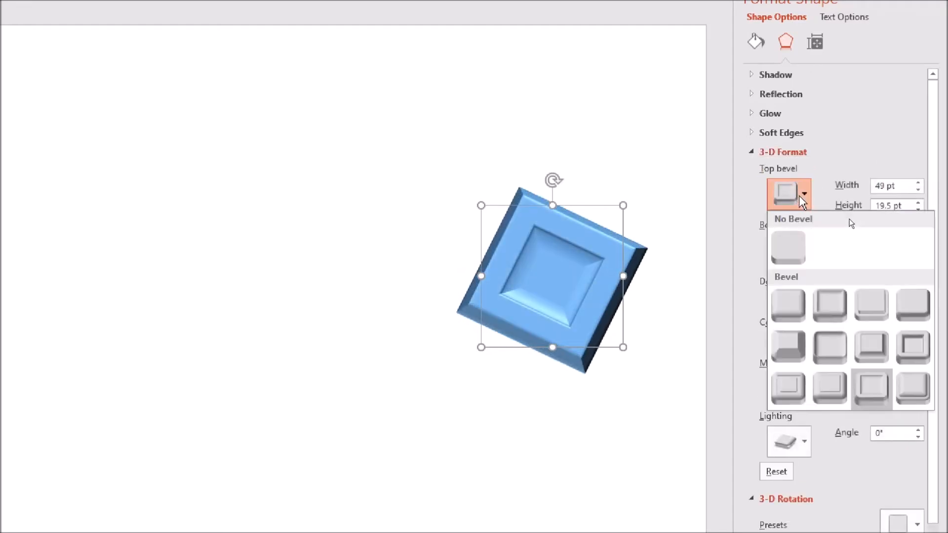
click(872, 345)
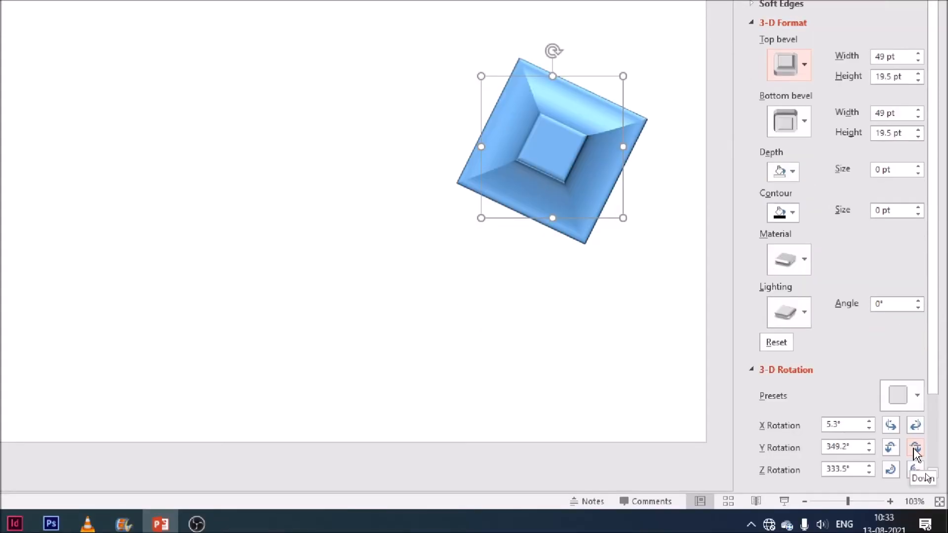
drag(915, 451, 916, 448)
drag(916, 470, 919, 471)
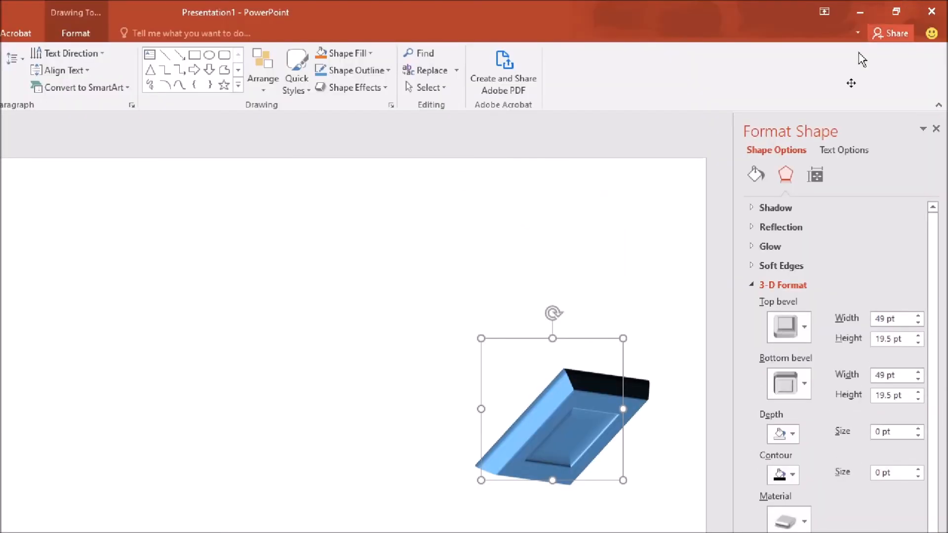
Step: Replace the block with a flat 4.59 cm square and show the top bevel styles available for it
click(654, 385)
click(622, 388)
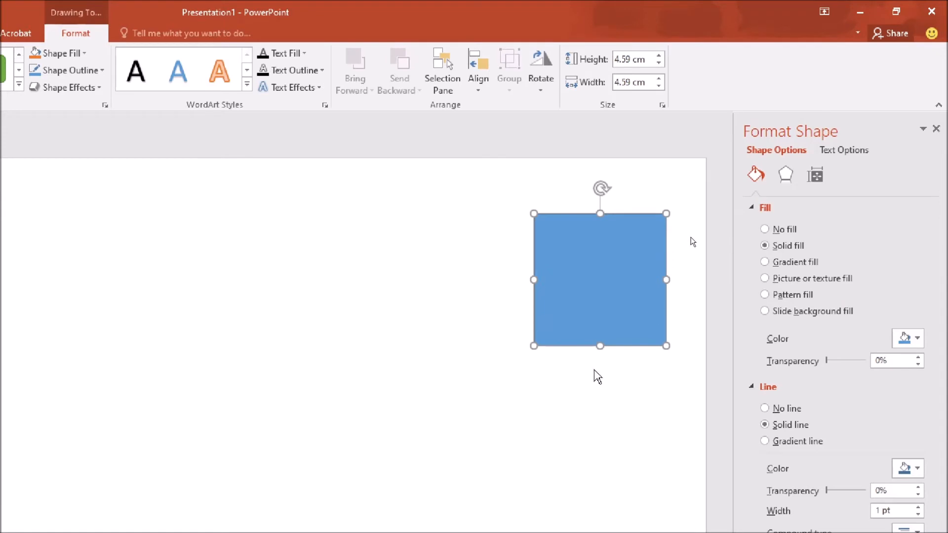
click(786, 178)
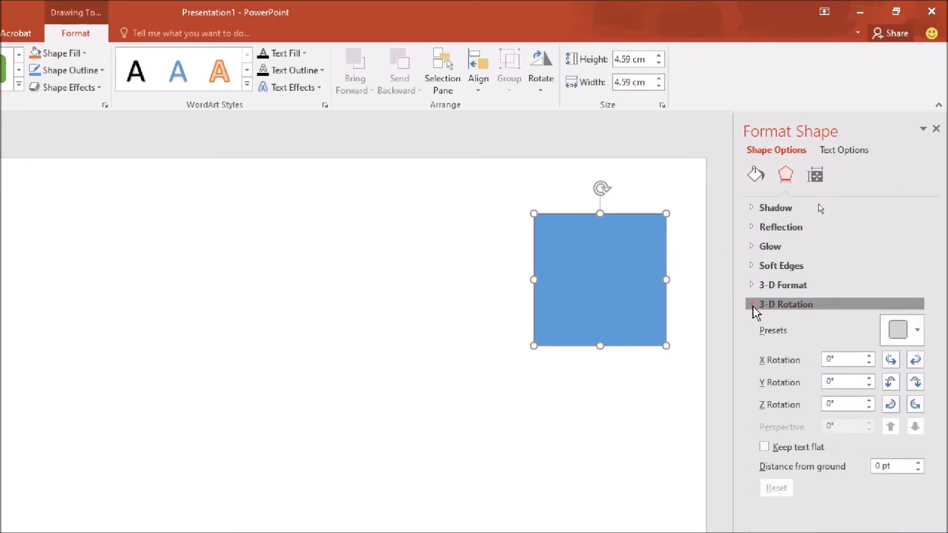
click(751, 307)
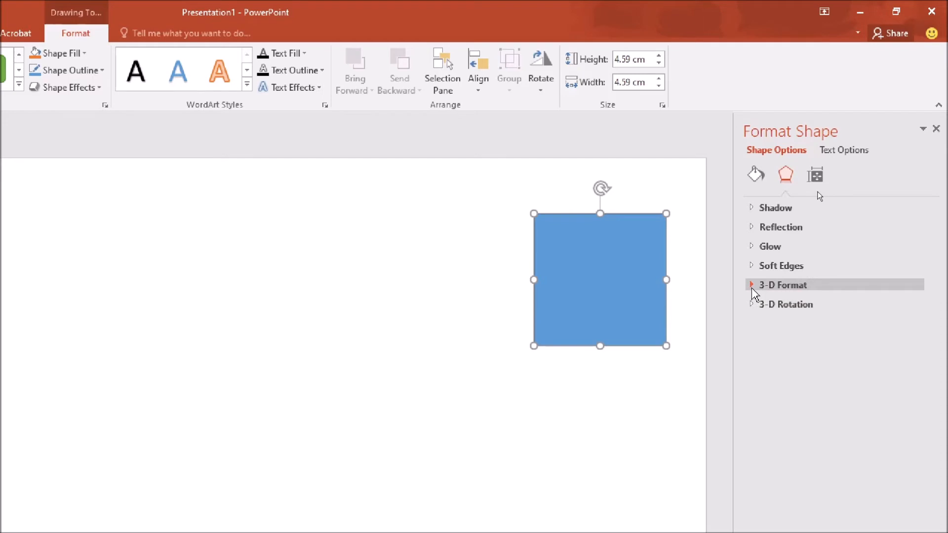
click(752, 286)
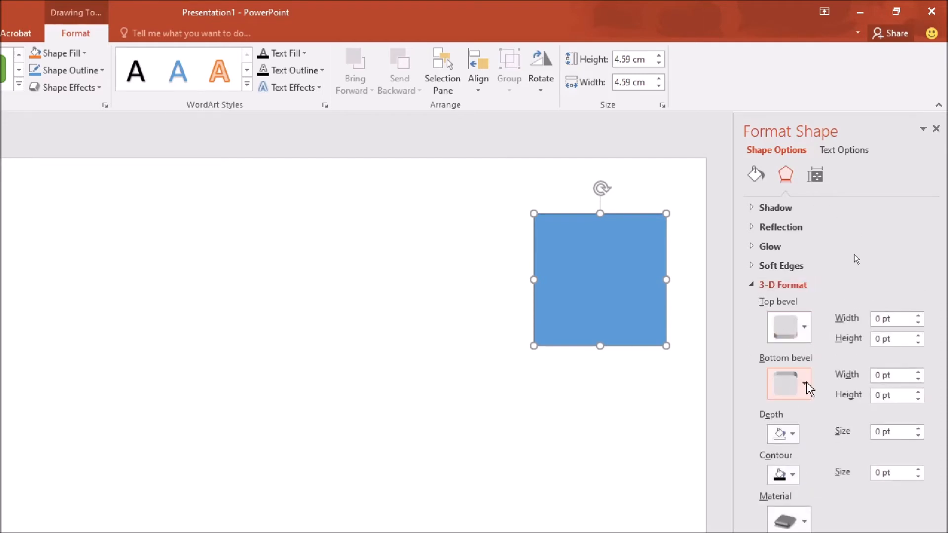
click(804, 327)
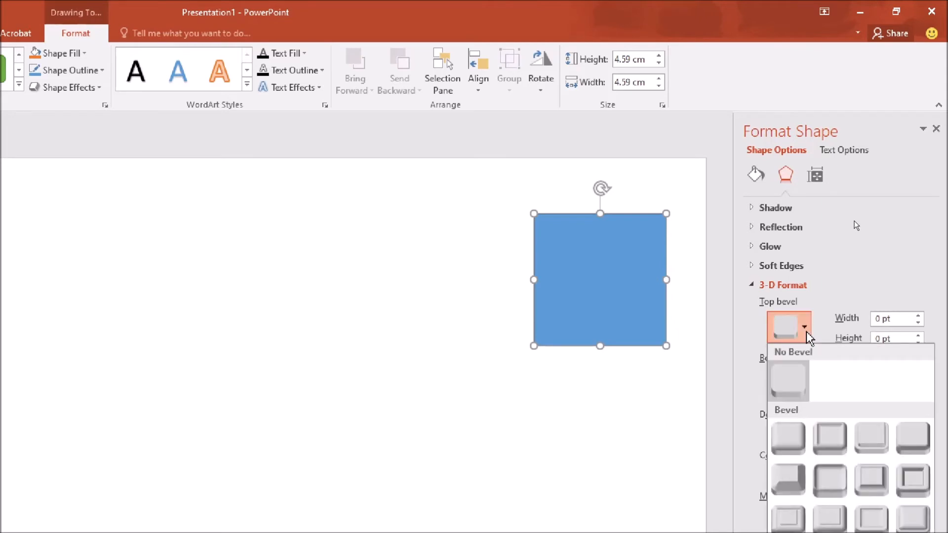
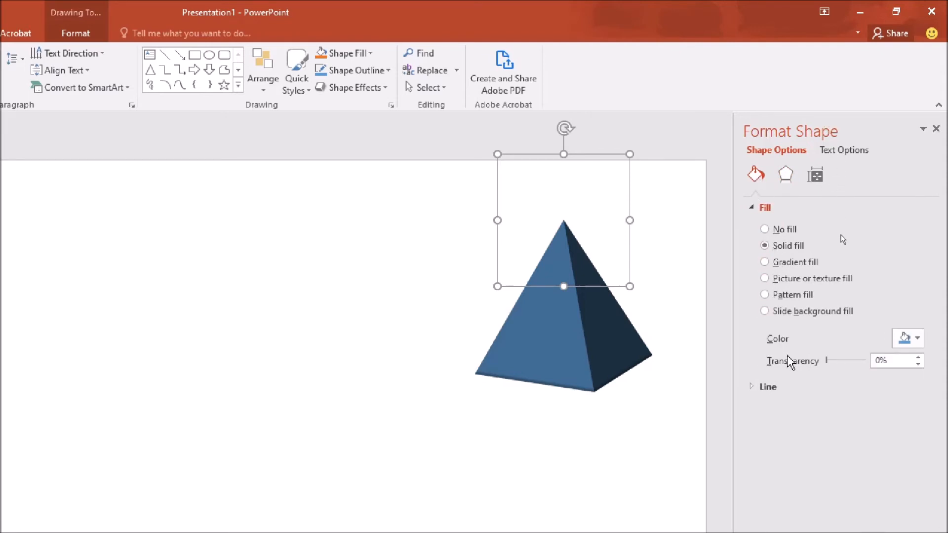
Step: Try the green parrot picture file as the pyramid's fill, and replace it with a solid and finally a gradient fill
click(765, 279)
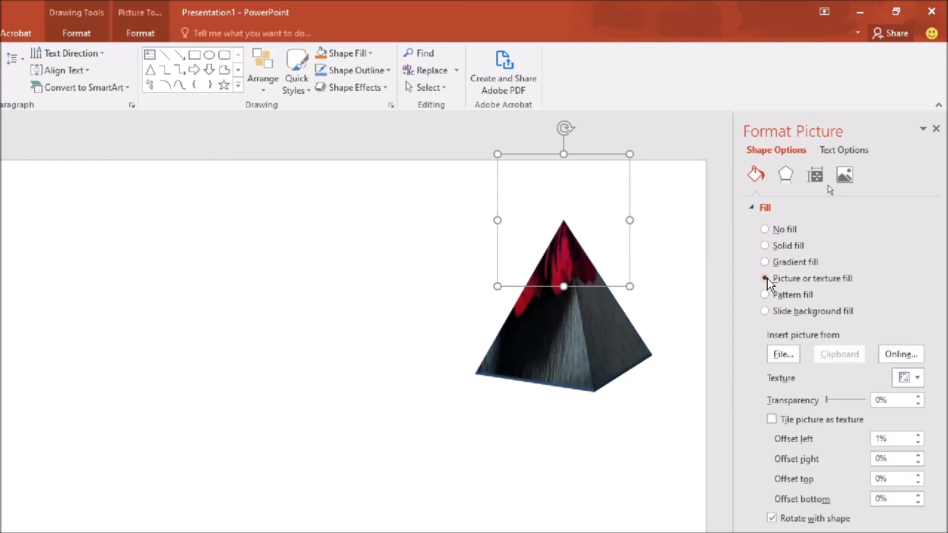
click(783, 355)
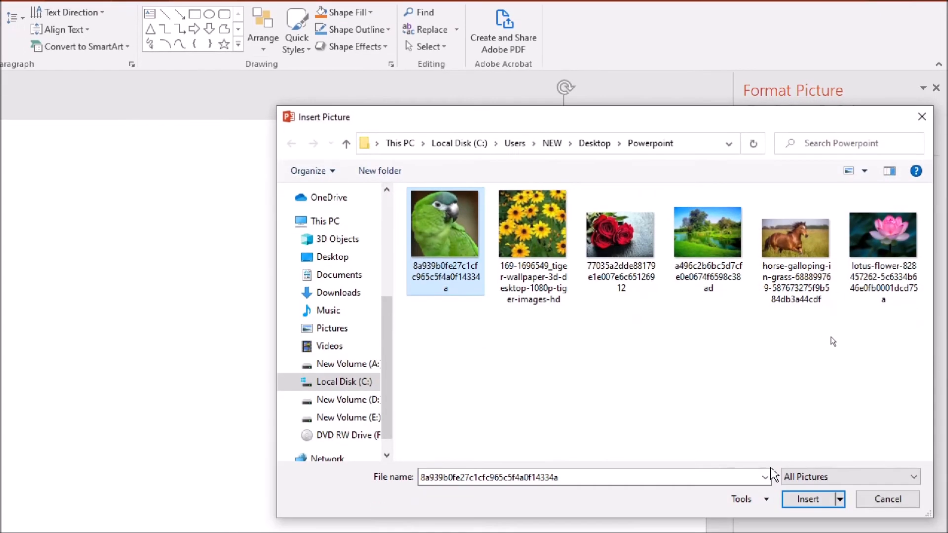
click(807, 499)
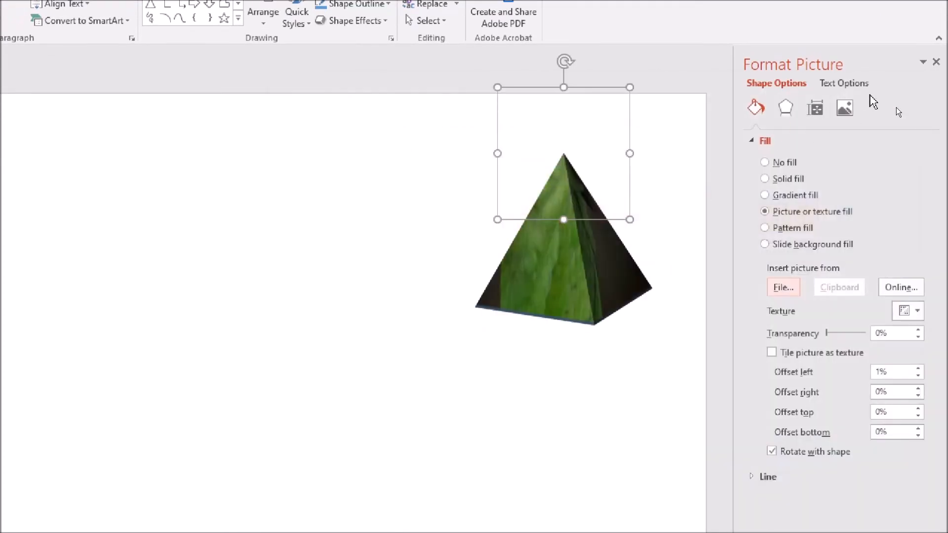
click(766, 193)
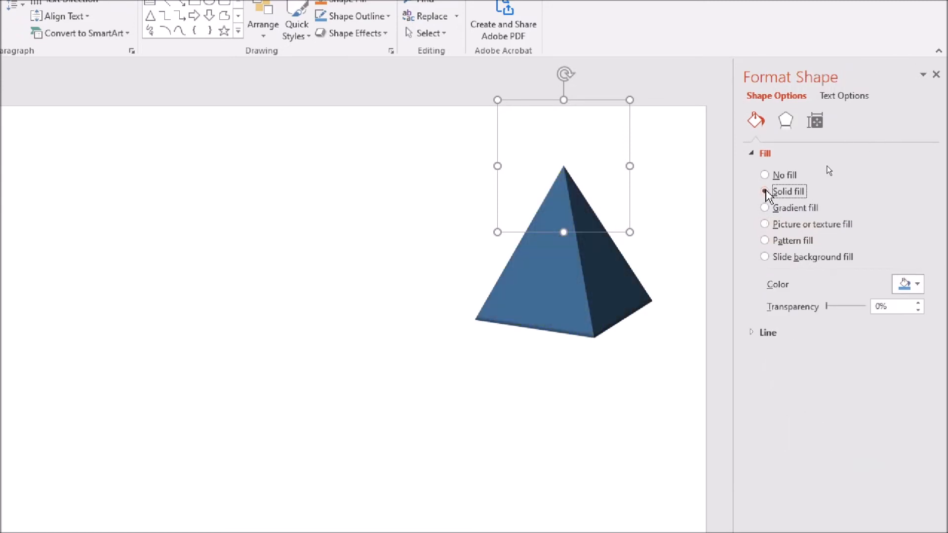
click(766, 209)
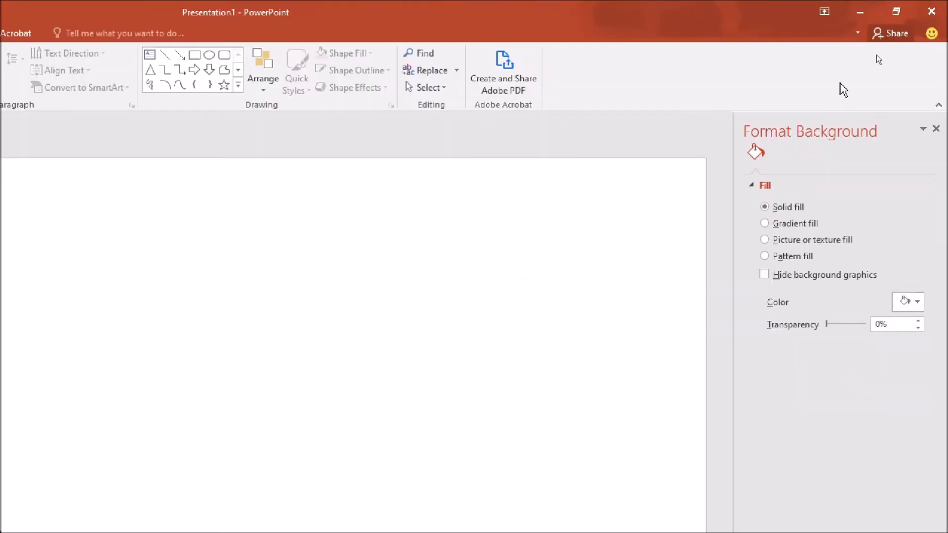
Step: Draw a circle near the upper-right corner of the empty slide
click(209, 54)
drag(539, 206, 651, 351)
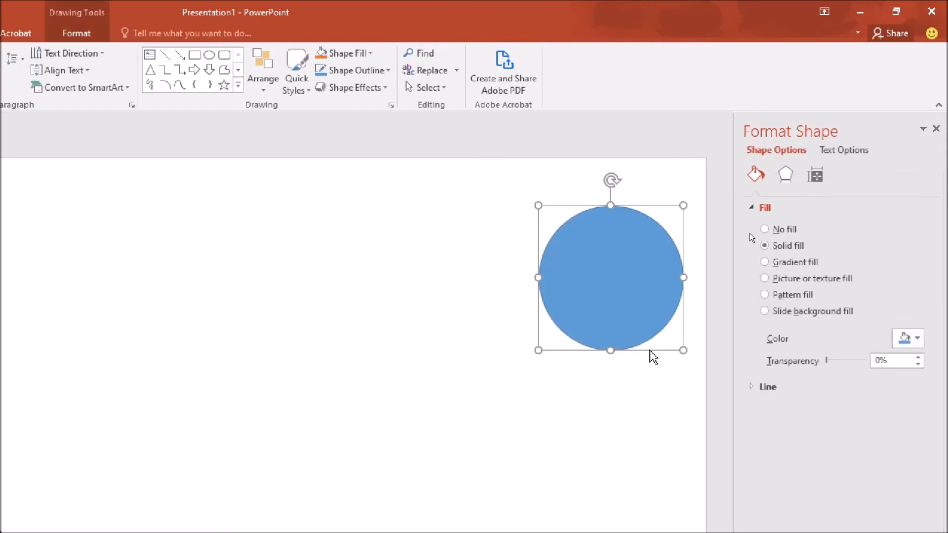
Step: Move the circle slightly down and inward on the slide, and give it the Circle bevel on both top and bottom
drag(645, 301, 636, 307)
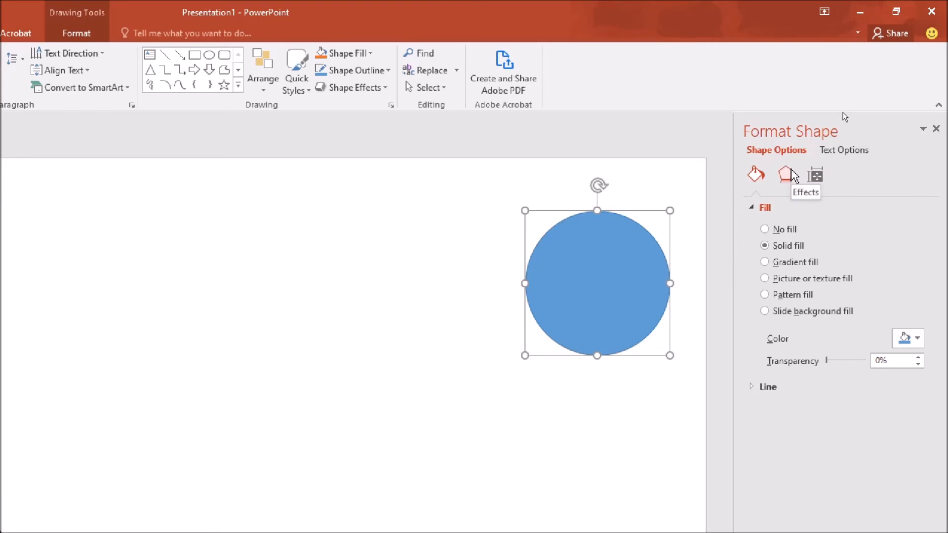
click(786, 176)
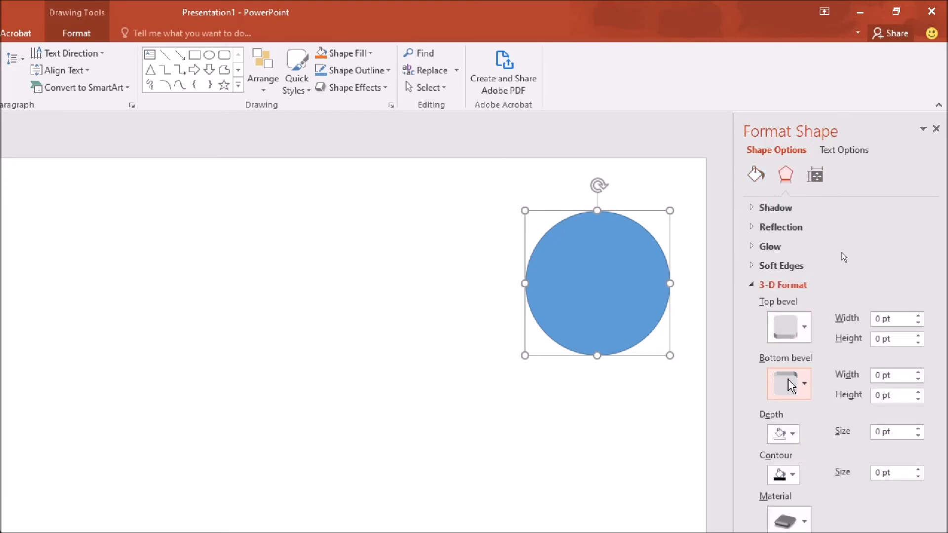
click(806, 337)
click(788, 438)
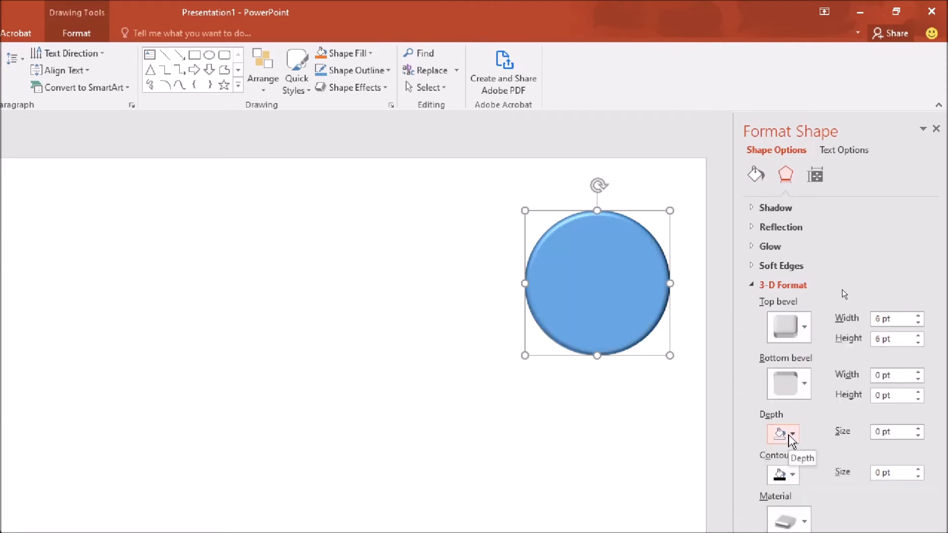
click(805, 388)
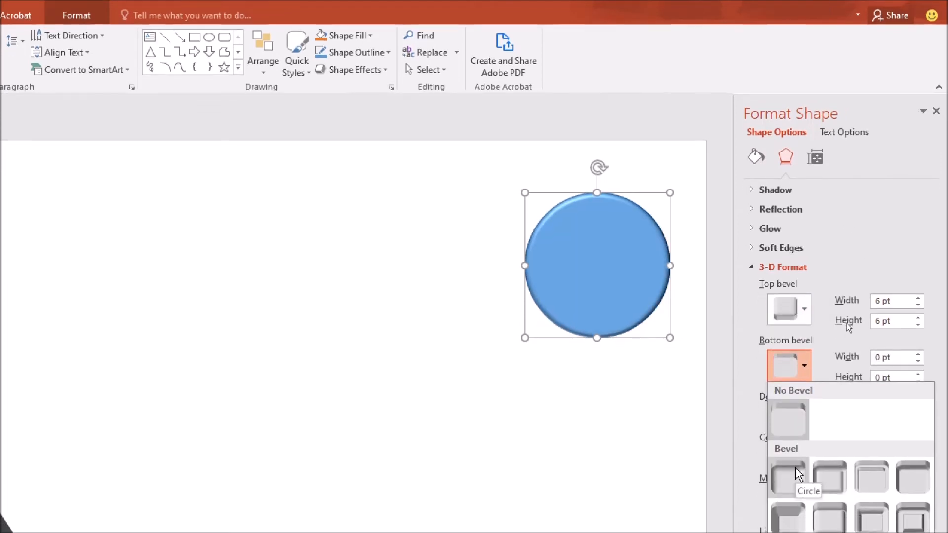
click(797, 475)
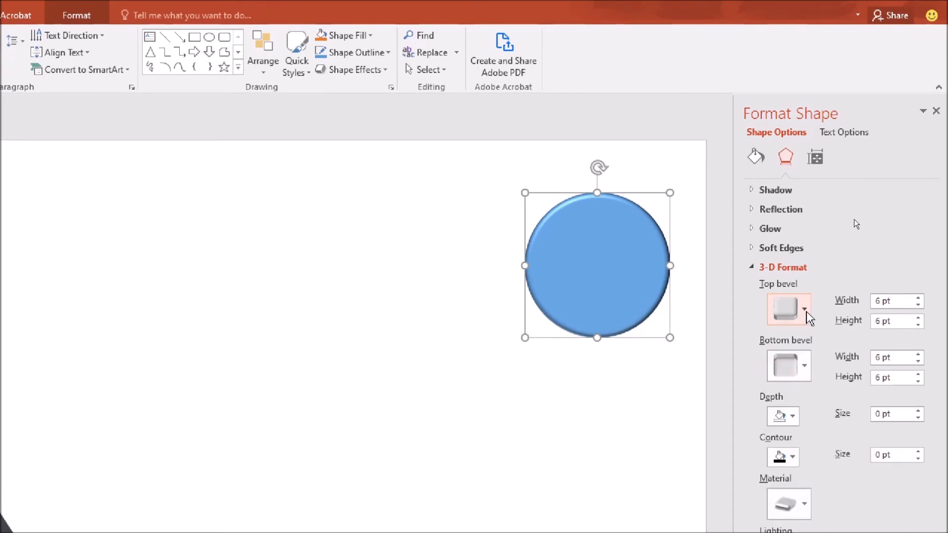
Step: Set the circle's top bevel width and height to 100 pt each
click(894, 303)
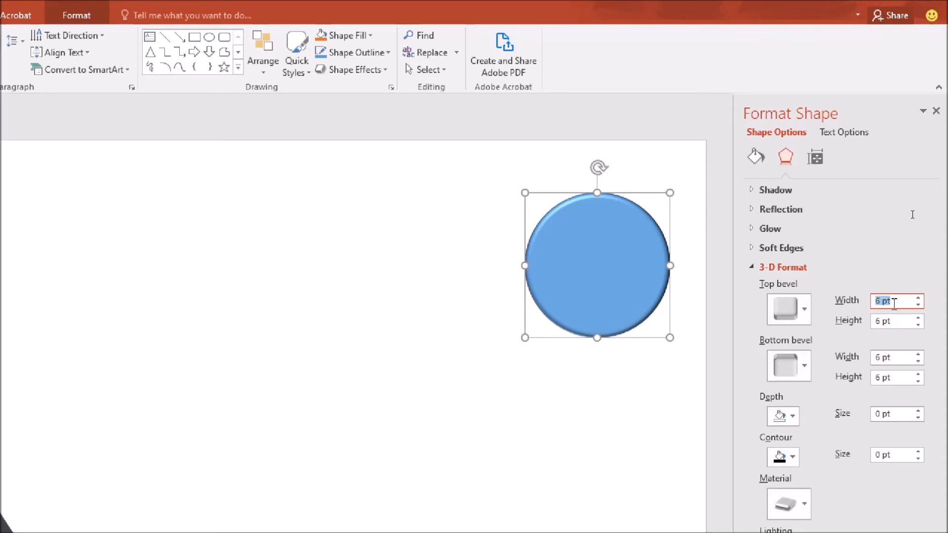
text(100)
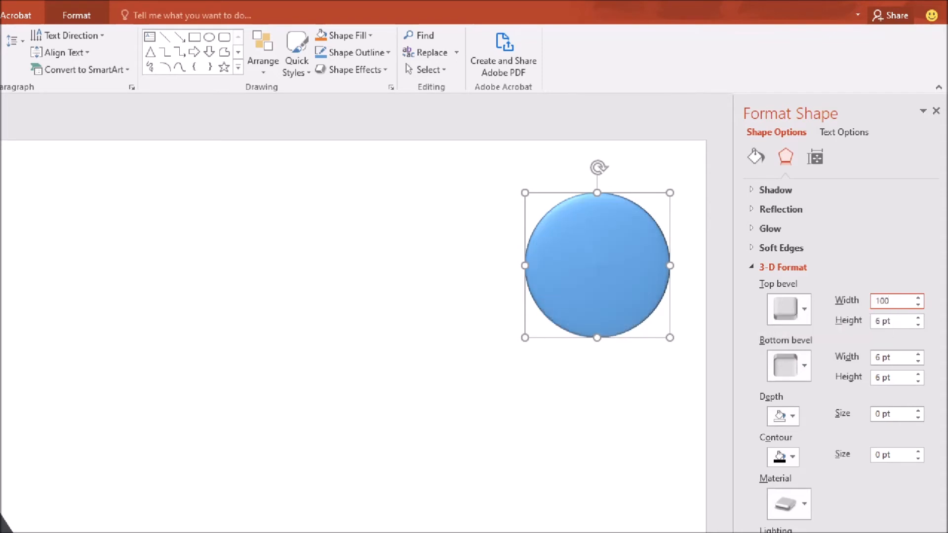
key(Tab)
text(100)
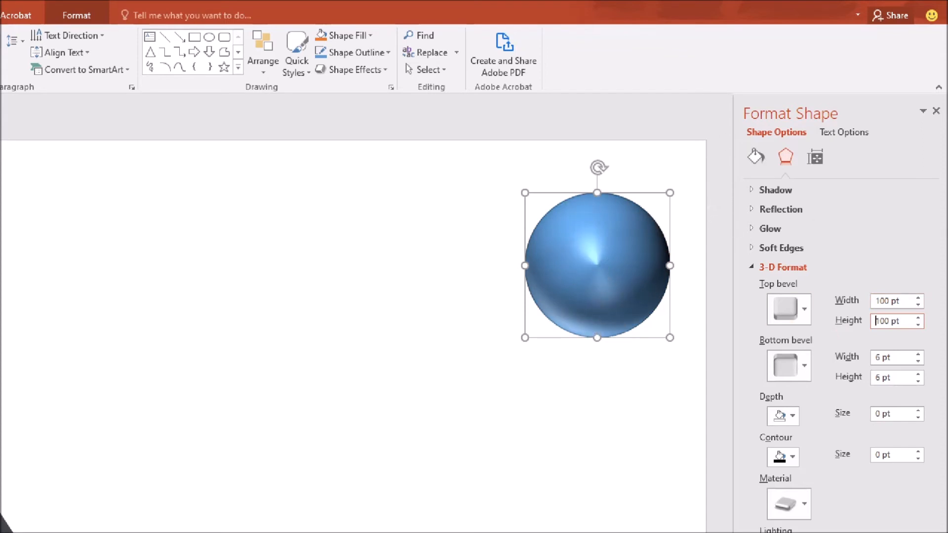
Step: Adjust the top bevel's width gradually down and back up, and leave it at 72 pt
click(890, 302)
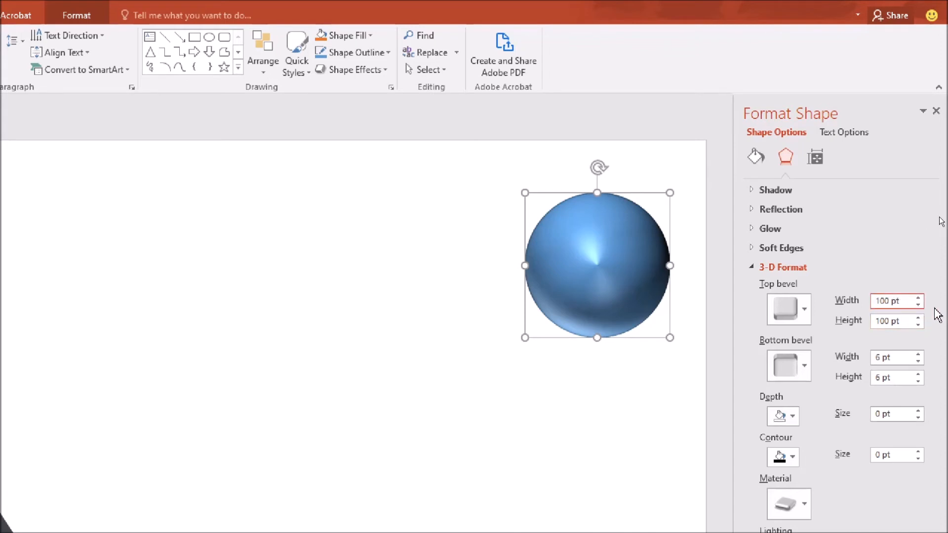
key(Down)
key(Down)
key(Down)
key(Down)
key(Down)
key(Down)
key(Down)
key(Down)
key(Down)
key(Down)
key(Down)
key(Down)
key(Down)
key(Down)
key(Down)
key(Down)
key(Down)
key(Down)
key(Down)
key(Down)
key(Down)
key(Down)
key(Down)
key(Down)
key(Down)
key(Down)
key(Down)
key(Down)
key(Down)
key(Down)
key(Down)
key(Down)
key(Down)
key(Down)
key(Down)
key(Down)
key(Down)
key(Down)
key(Down)
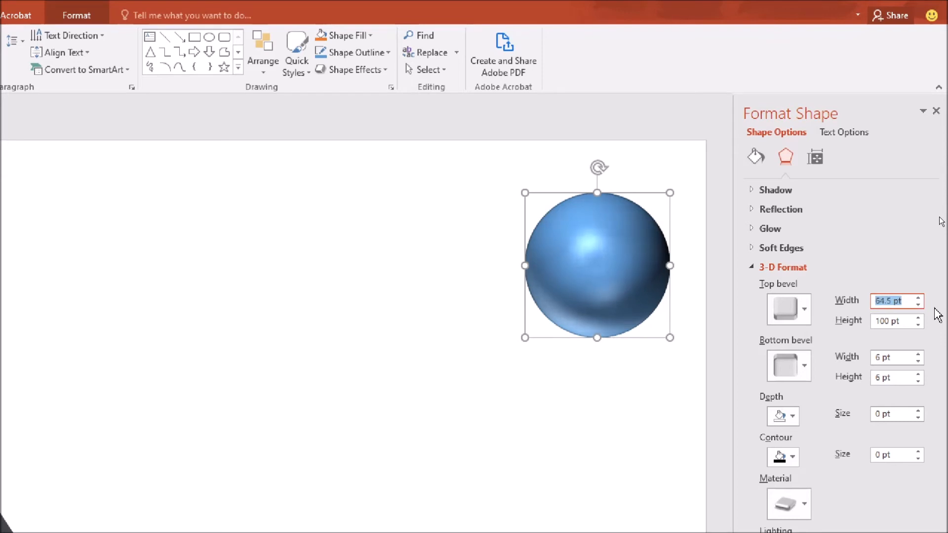
key(Down)
key(Down)
key(Down)
key(Down)
key(Down)
key(Down)
key(Down)
key(Down)
key(Down)
key(Down)
key(Down)
key(Down)
key(Down)
key(Down)
key(Down)
key(Down)
key(Down)
key(Down)
key(Down)
key(Down)
key(Up)
key(Up)
key(Up)
key(Up)
key(Up)
key(Up)
key(Up)
key(Up)
key(Up)
key(Up)
key(Up)
key(Up)
key(Up)
key(Up)
key(Up)
key(Up)
key(Up)
key(Up)
key(Up)
key(Up)
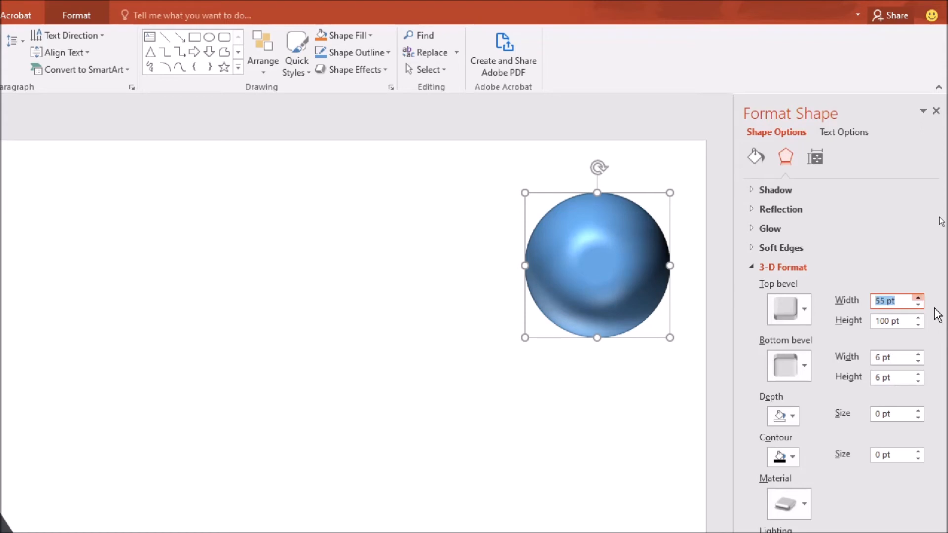
key(Up)
key(Up)
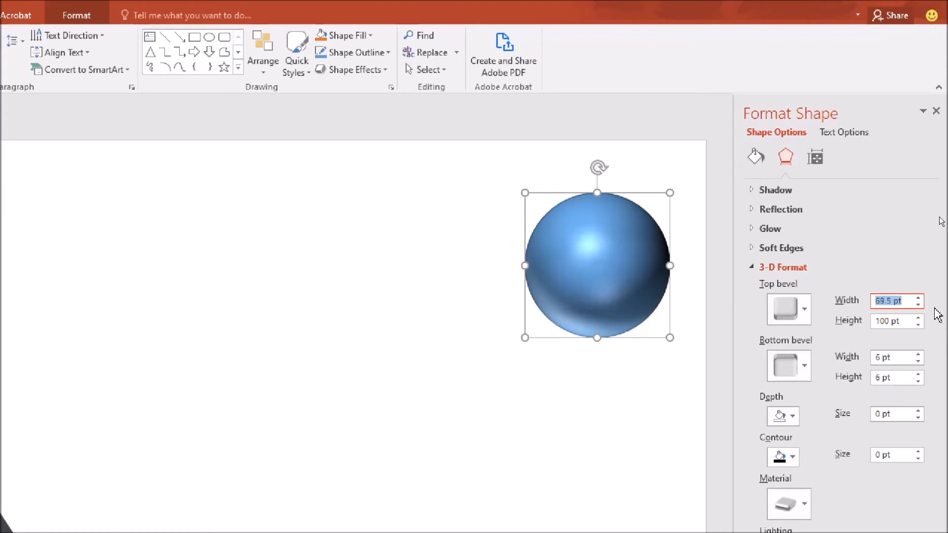
key(Up)
key(Up)
Step: Adjust the top bevel's height gradually down and back up, and leave it at 77 pt
key(Tab)
key(Down)
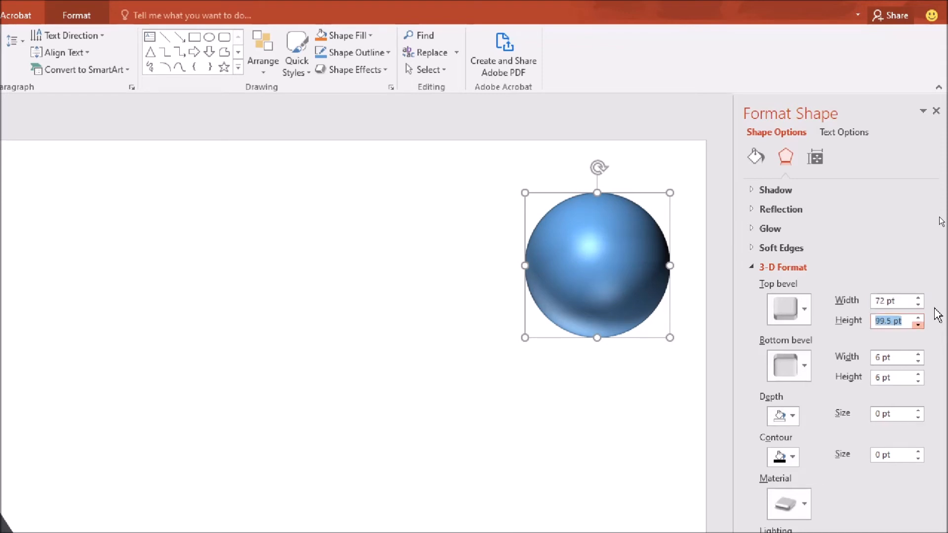
key(Down)
key(Down)
key(Down)
key(Down)
key(Down)
key(Down)
key(Down)
key(Down)
key(Down)
key(Down)
key(Down)
key(Down)
key(Down)
key(Down)
key(Down)
key(Down)
key(Down)
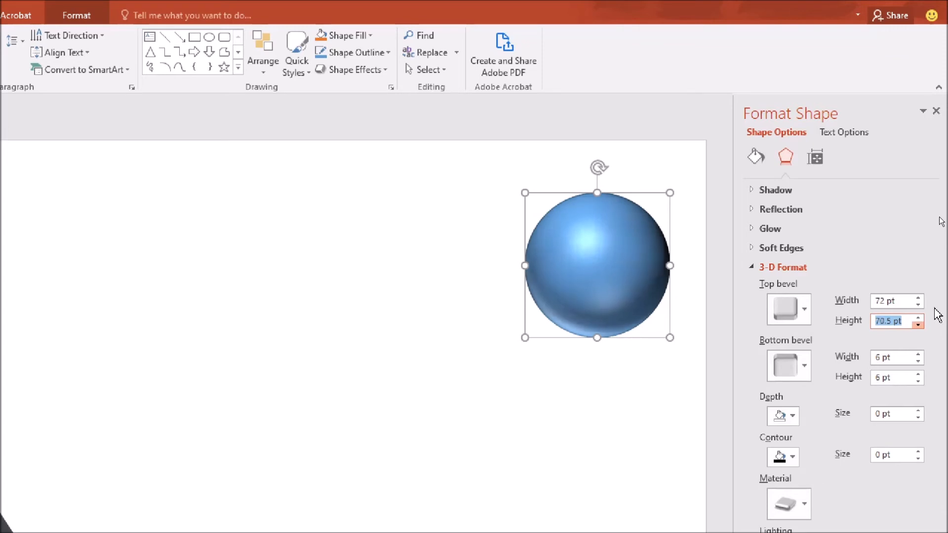
key(Down)
key(Down)
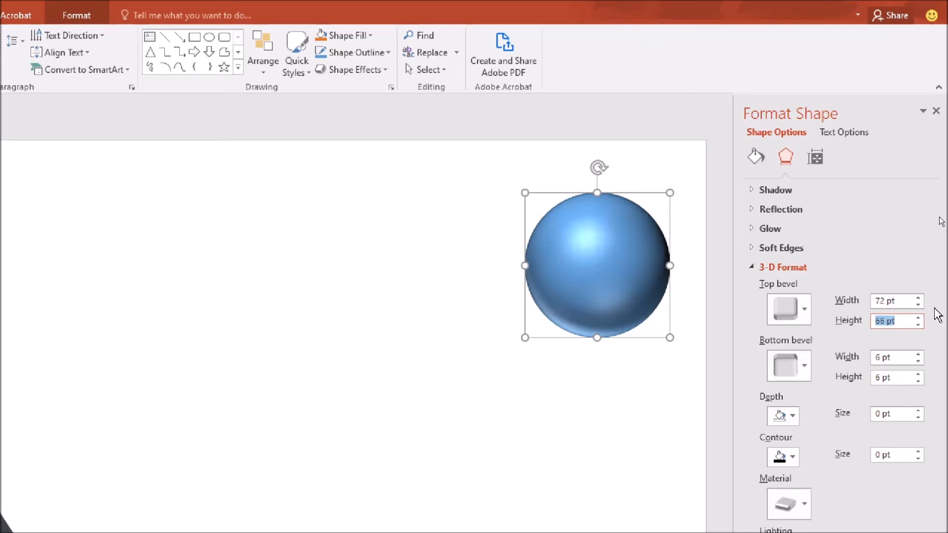
key(Up)
key(Up)
key(Up)
key(Up)
key(Up)
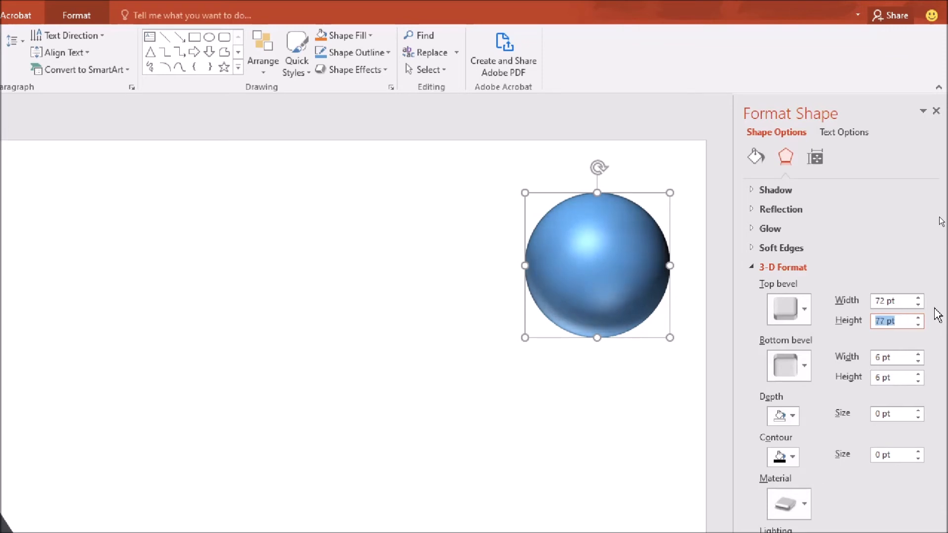
click(649, 383)
Step: Copy the sphere's top bevel values to its bottom bevel, giving a width of 72 pt and a height of 77 pt
click(606, 267)
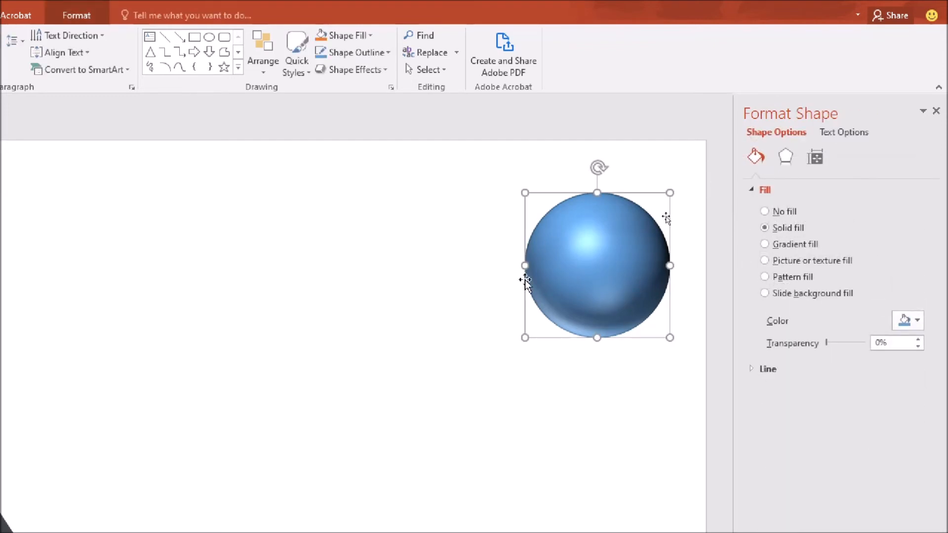
click(785, 157)
click(804, 366)
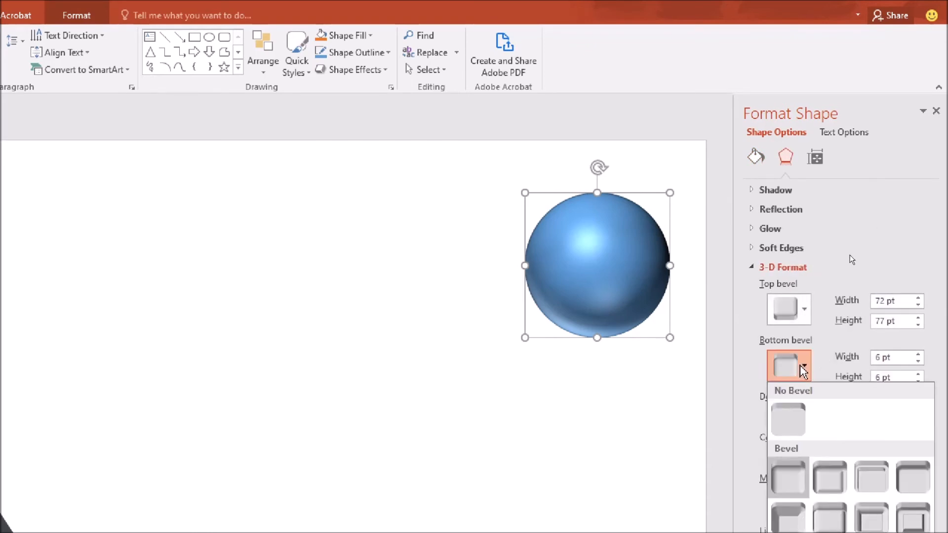
click(897, 301)
double_click(899, 301)
key(ctrl+c)
double_click(903, 358)
key(ctrl+v)
double_click(896, 322)
key(ctrl+c)
double_click(896, 378)
key(ctrl+v)
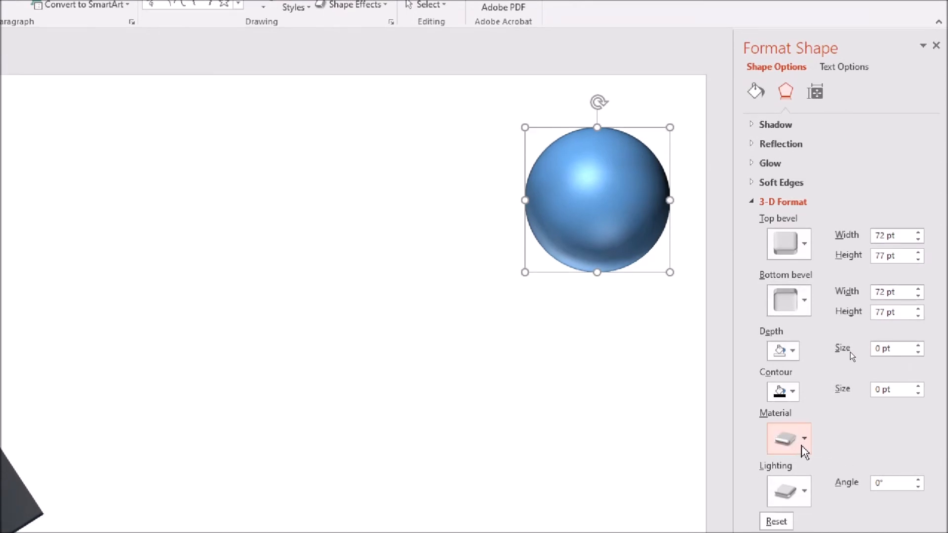
Step: Try the Metal material on the sphere and move the sphere lower on the slide
click(804, 441)
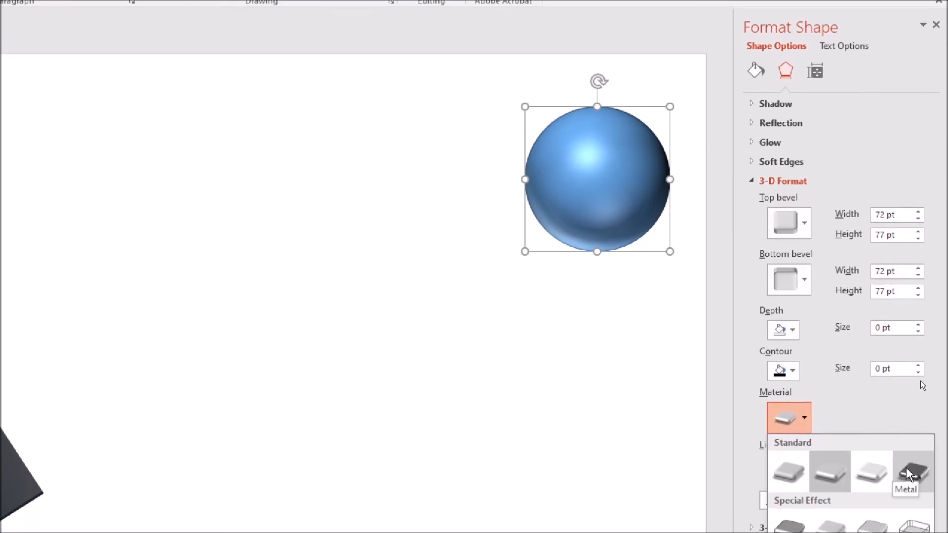
click(907, 473)
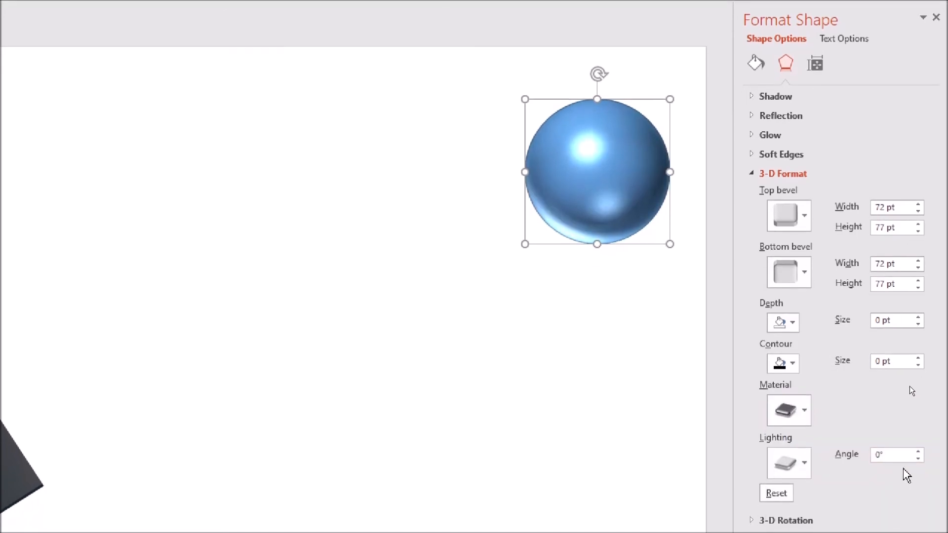
click(804, 411)
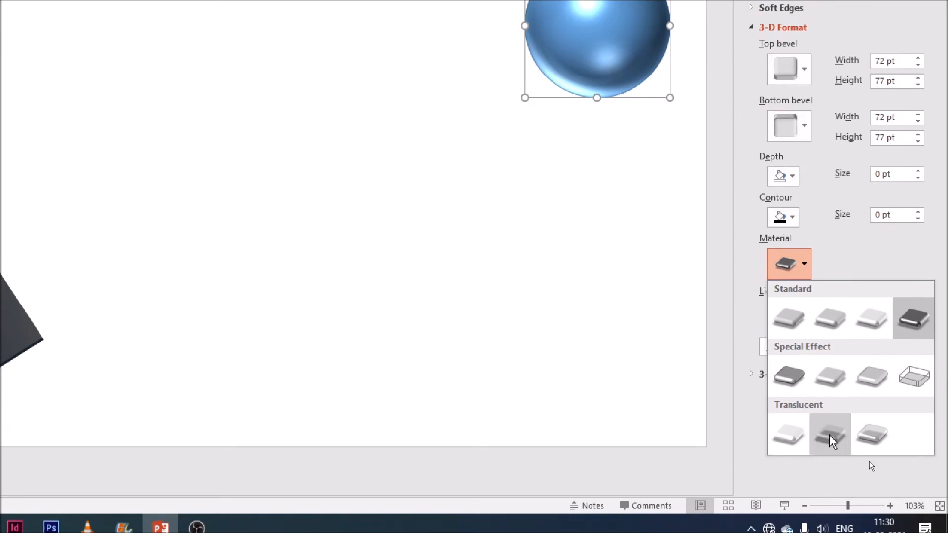
click(598, 74)
drag(599, 74, 577, 282)
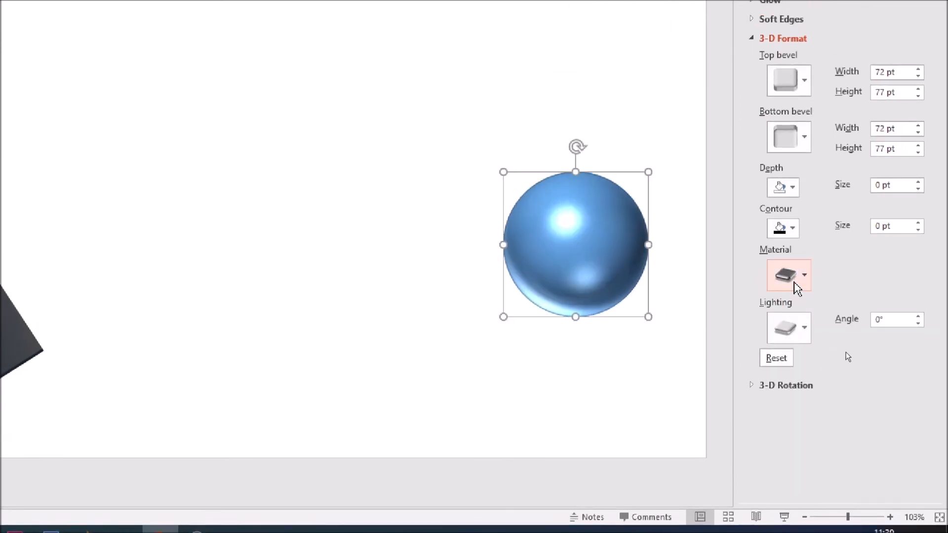
Step: Try the second Special Effect material on the sphere, and replace it with the second Standard material
click(794, 286)
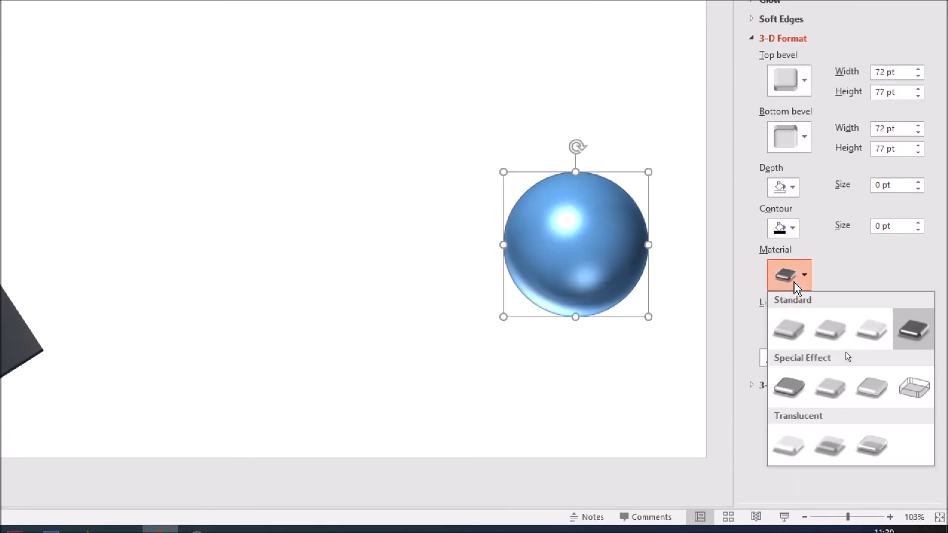
click(831, 395)
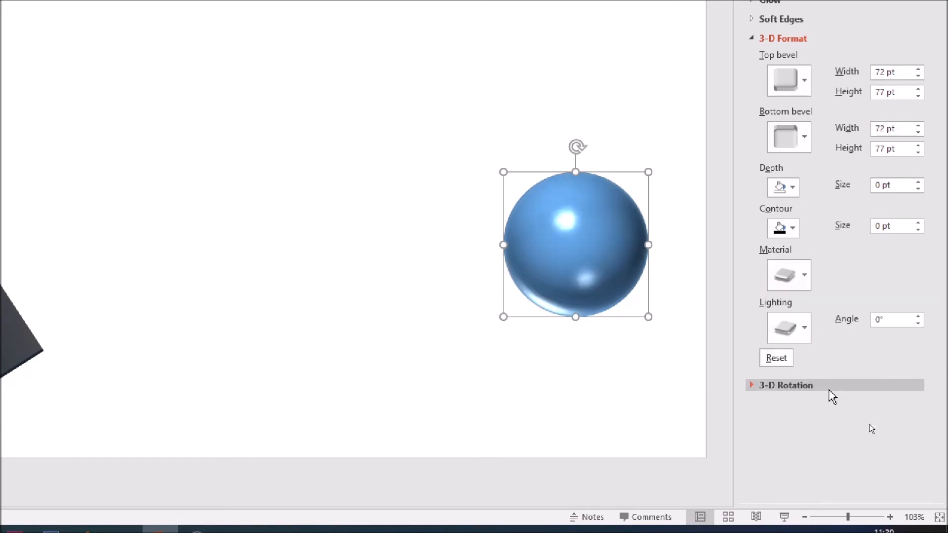
click(803, 268)
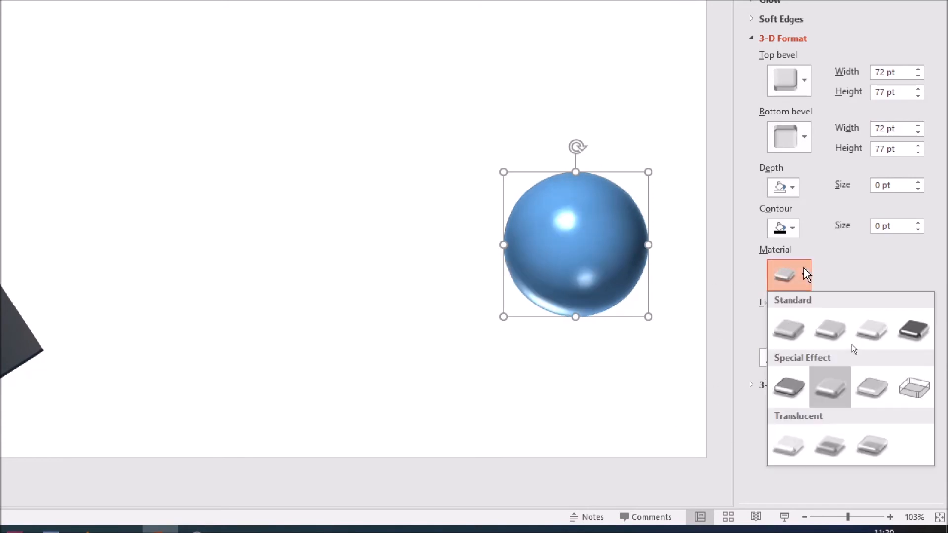
click(835, 337)
Step: Try the second Warm lighting on the sphere, and replace it with the second Special lighting
click(788, 340)
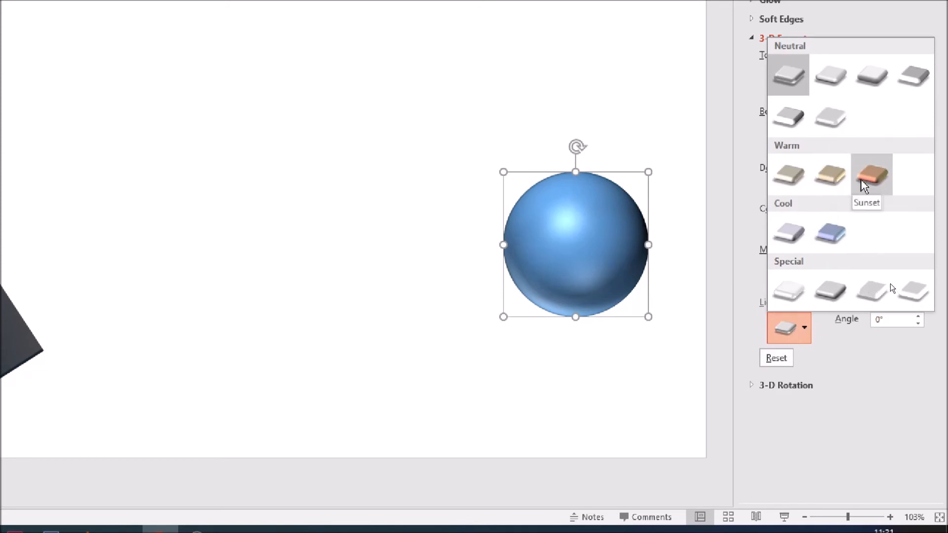
click(831, 180)
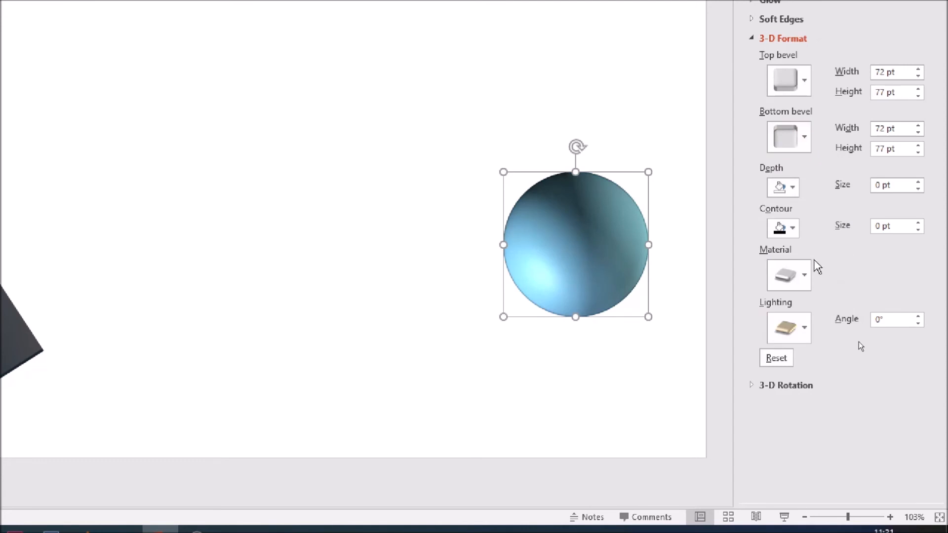
click(803, 337)
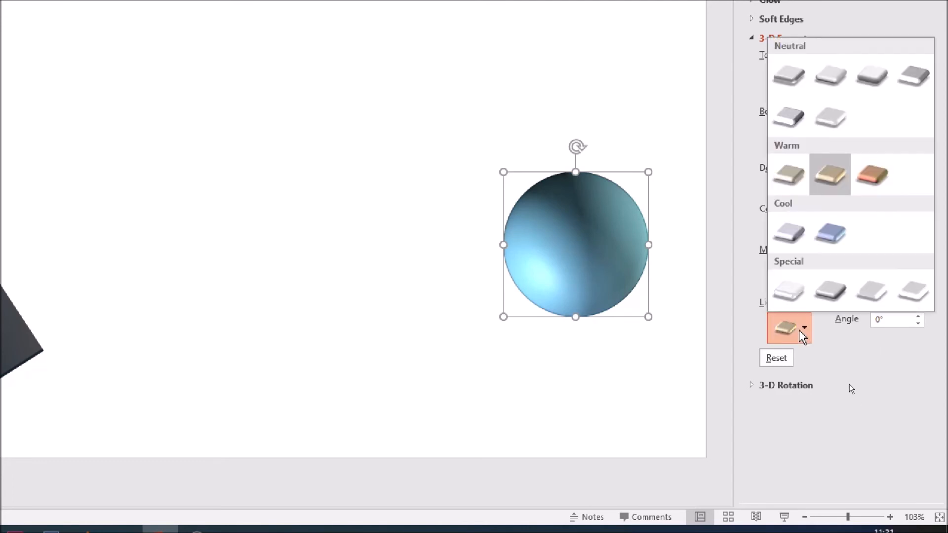
click(834, 294)
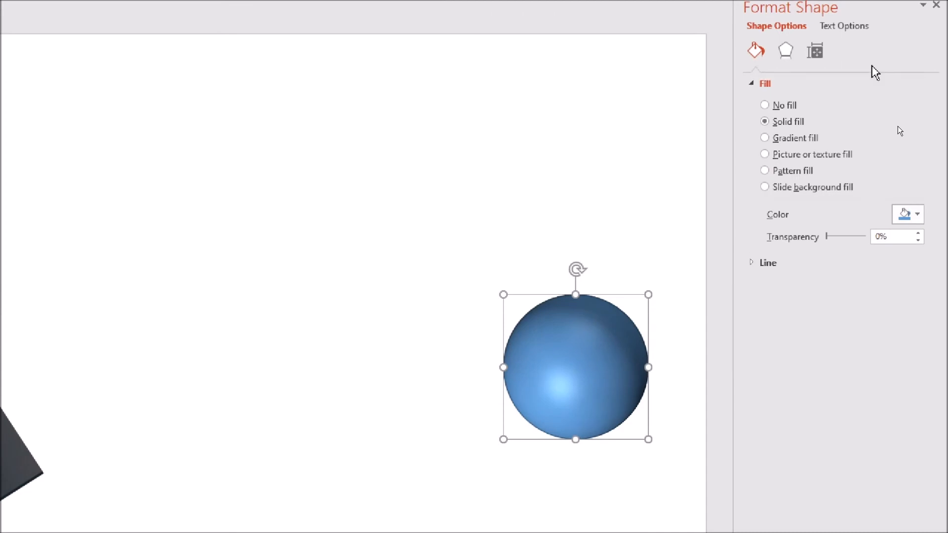
Step: Move the sphere back up the slide and remove its outline
drag(604, 360, 625, 212)
click(791, 84)
click(770, 184)
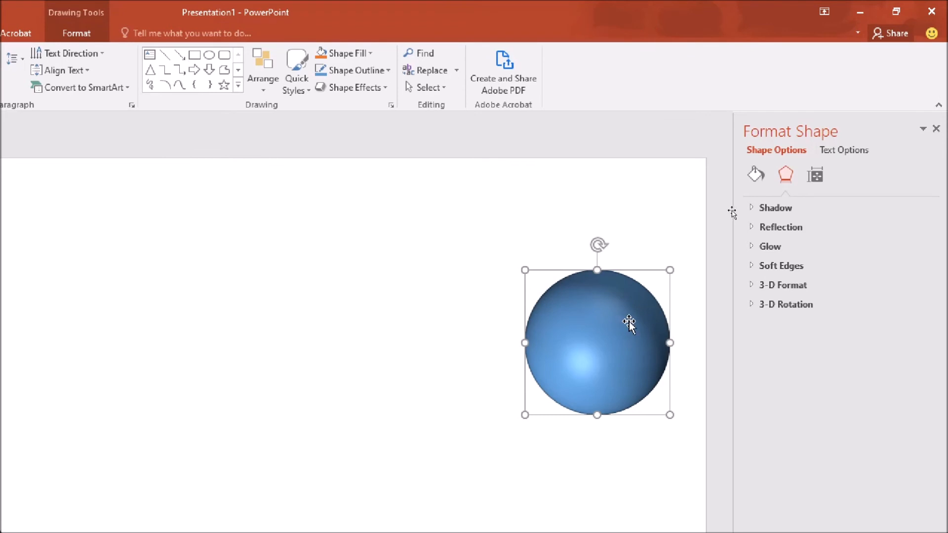
click(96, 33)
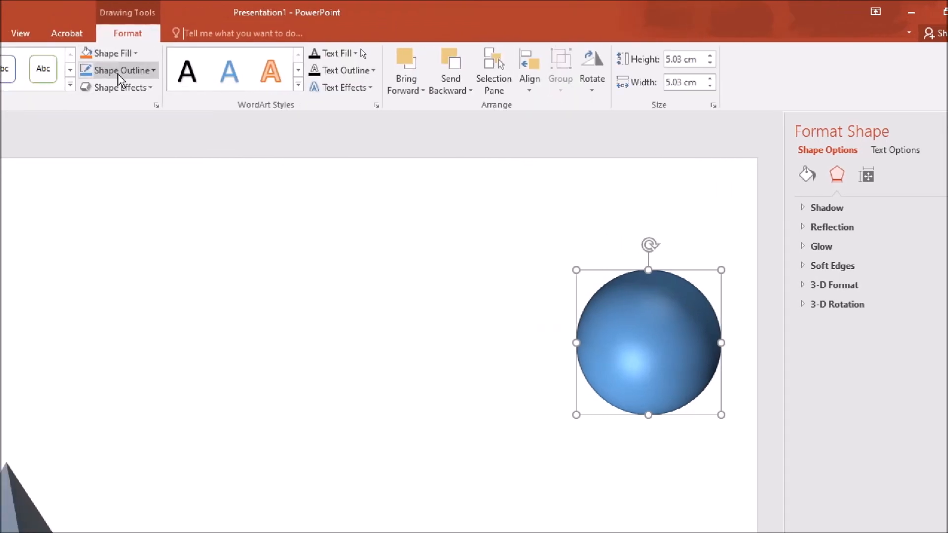
click(97, 70)
click(125, 201)
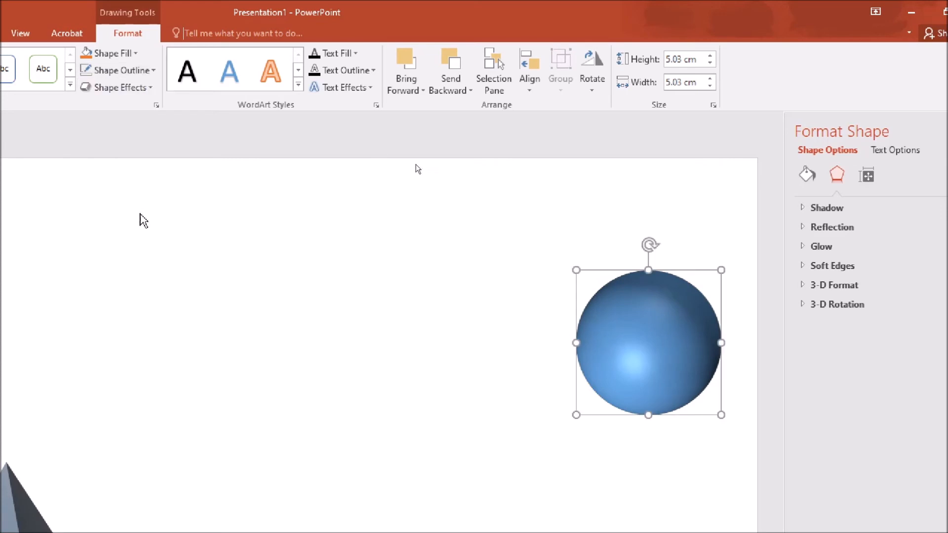
Step: Turn the sphere in 3-D about its Y and X axes to rotations of 330.3° X, 328.7° Y and 16.5° Z
click(752, 304)
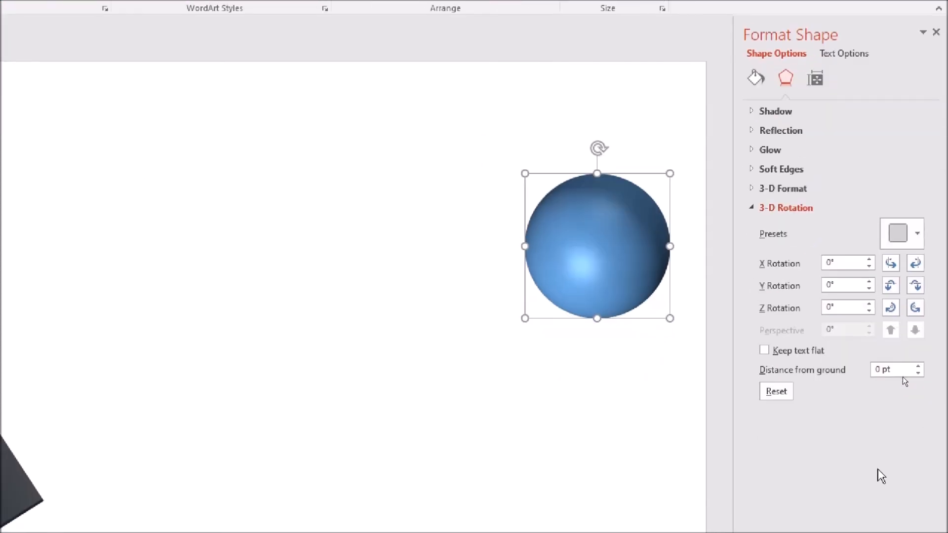
click(914, 284)
click(910, 287)
click(887, 290)
click(918, 263)
click(893, 264)
click(892, 262)
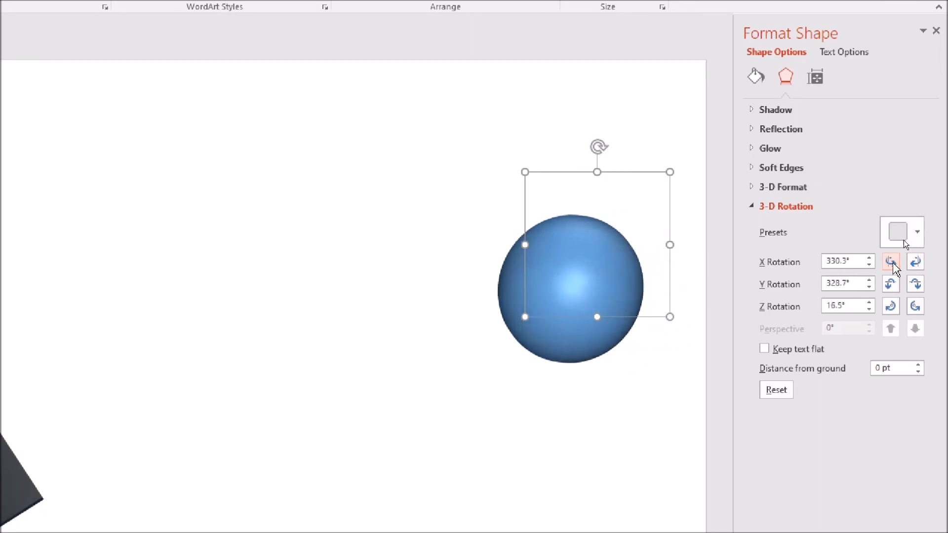
Step: Move the sphere left towards the middle of the slide and draw a new circle in the freed space beside it
drag(722, 246, 313, 252)
click(410, 311)
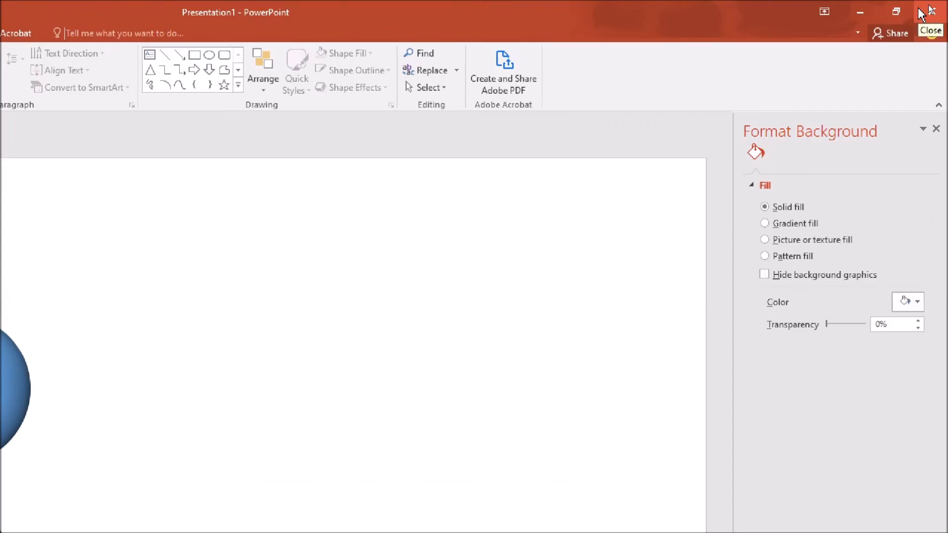
click(209, 55)
drag(486, 222, 622, 359)
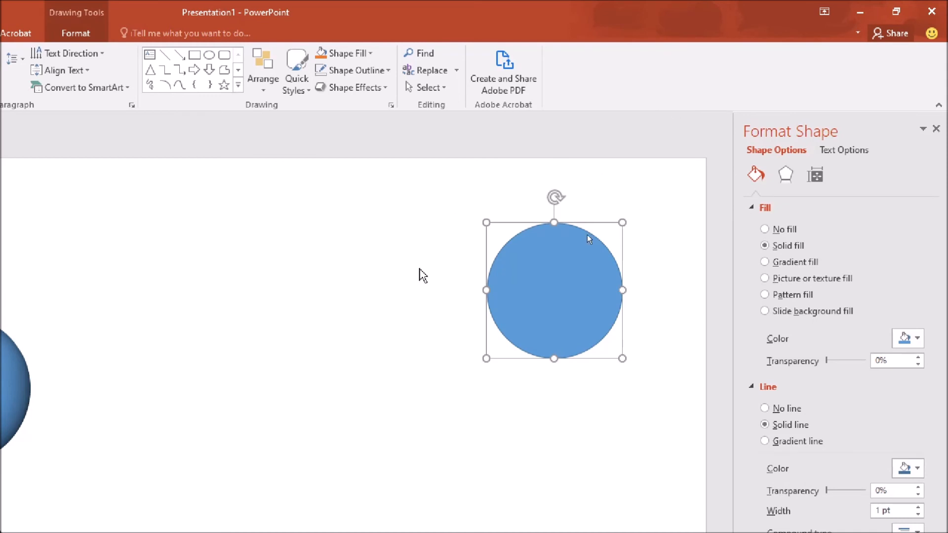
Step: Apply the Off Axis 2 Top parallel 3-D rotation preset to the new circle
click(784, 149)
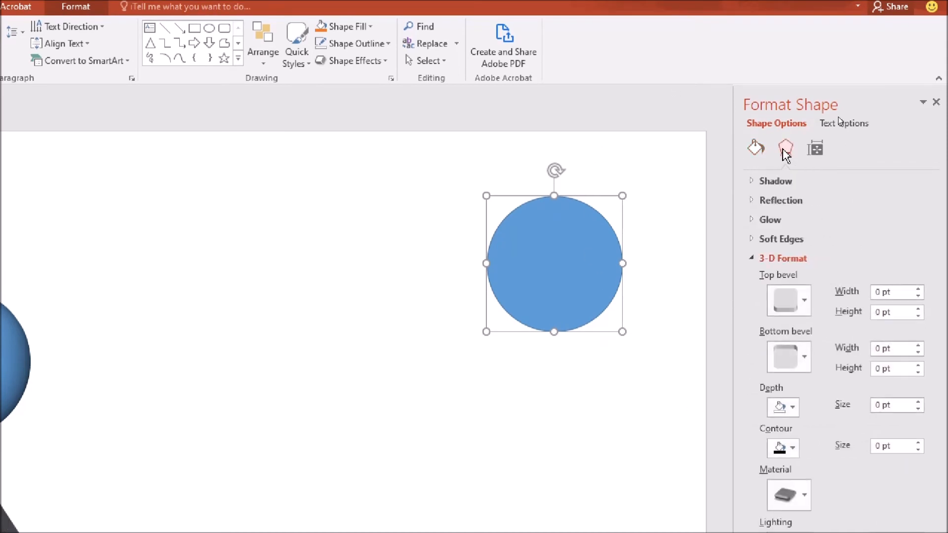
click(753, 258)
click(752, 278)
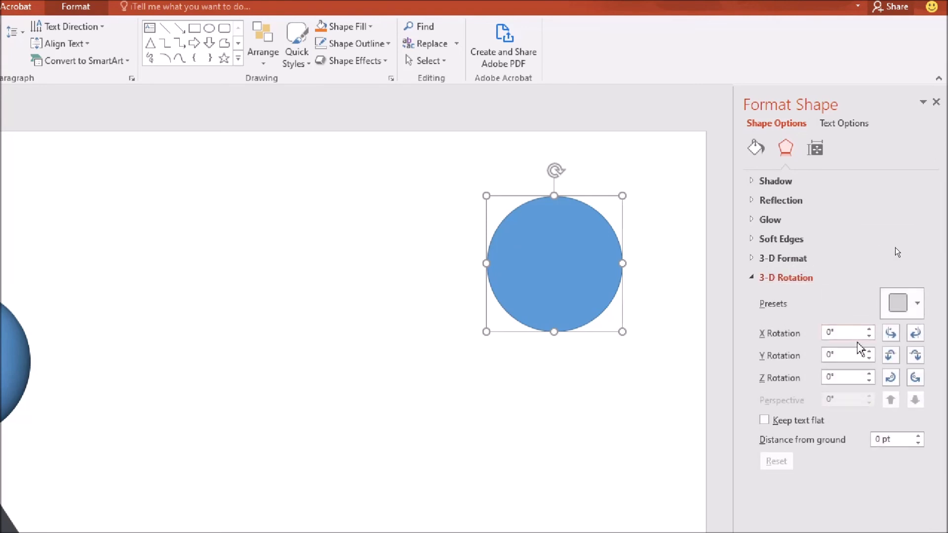
click(913, 305)
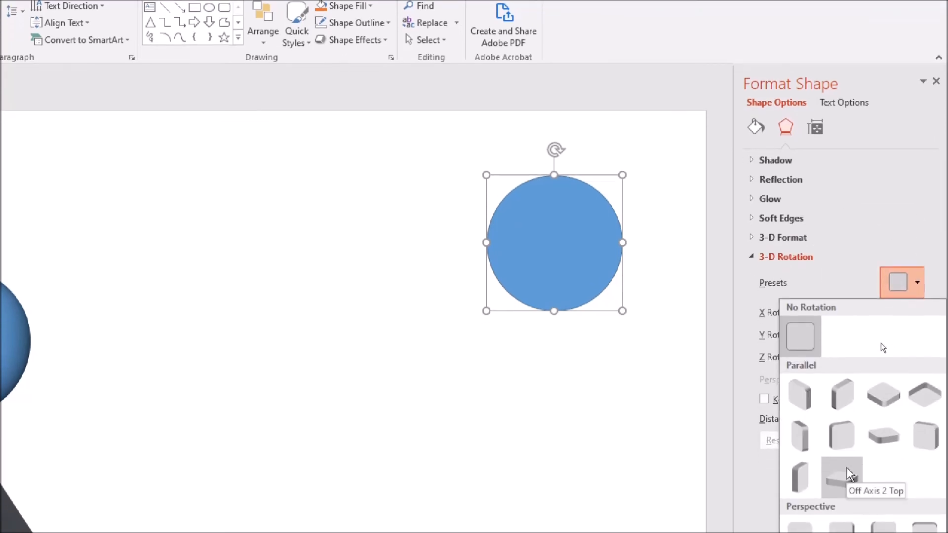
click(850, 474)
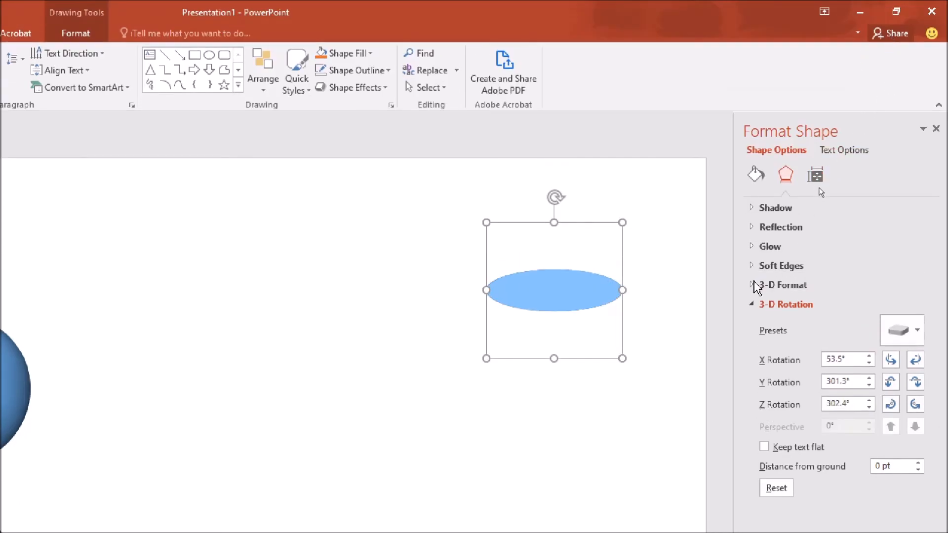
Step: Try smaller and larger 3-D depths on the rotated circle, settle on 20 pt to form a flat cylinder, and deselect it
click(752, 285)
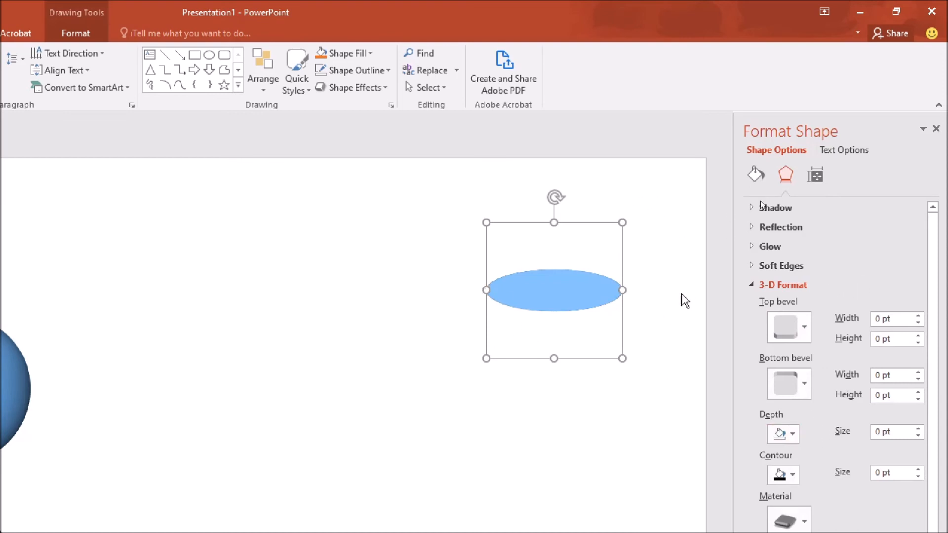
click(895, 432)
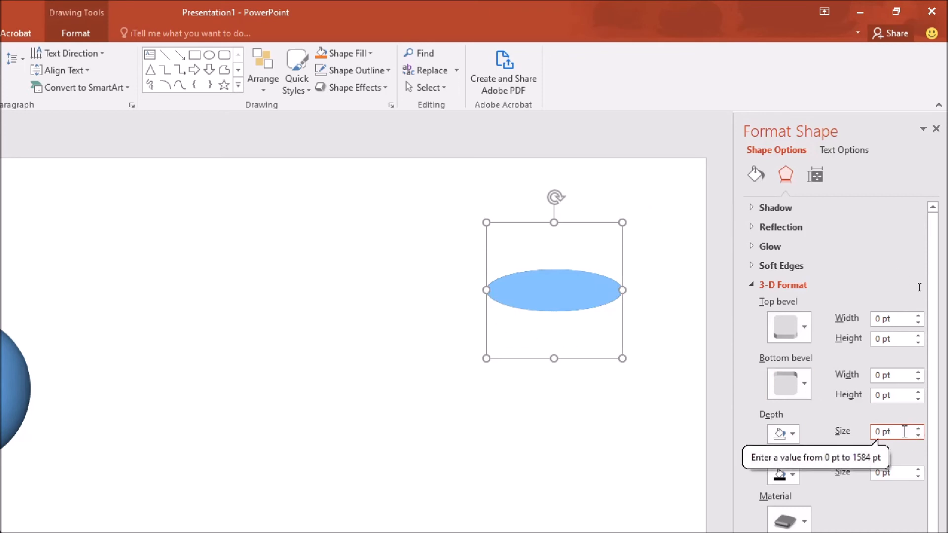
key(Up)
key(Up)
key(Up)
key(Up)
key(Up)
key(Up)
key(Up)
key(Up)
key(Up)
key(Up)
key(Up)
key(Up)
key(Up)
key(Up)
key(Up)
key(Up)
key(Up)
key(Up)
key(Up)
key(Up)
key(Down)
key(Down)
key(Down)
key(Down)
key(Down)
key(Down)
key(Down)
key(Down)
key(Down)
key(Down)
key(Down)
key(Down)
key(Down)
key(Down)
key(Down)
key(Down)
key(Up)
key(Up)
key(Up)
key(Up)
key(Up)
key(Up)
key(Up)
key(Up)
key(Up)
key(Up)
key(Up)
key(Up)
key(Up)
key(Up)
key(Up)
key(Up)
key(Up)
key(Up)
key(Up)
key(Up)
key(Up)
key(Up)
key(Up)
key(Up)
key(Up)
key(Up)
key(Up)
key(Up)
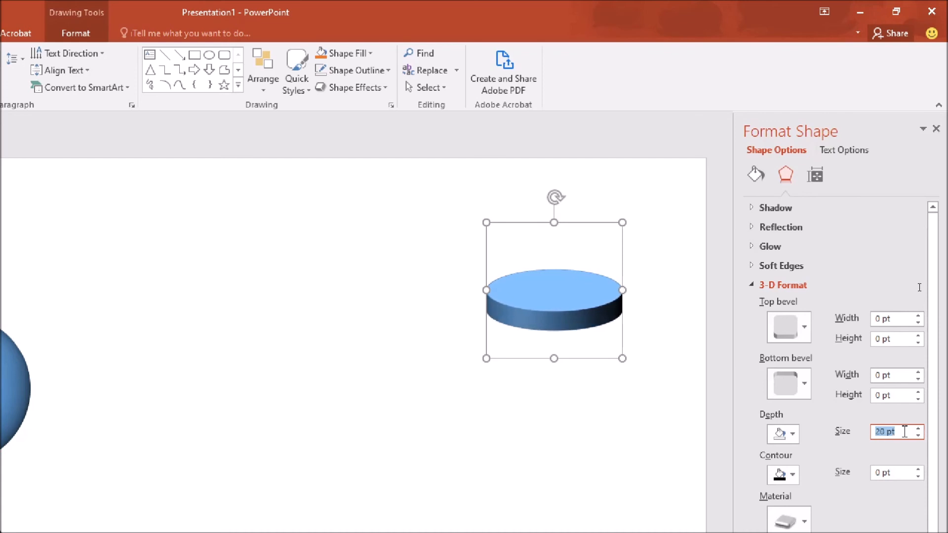
key(Down)
click(644, 381)
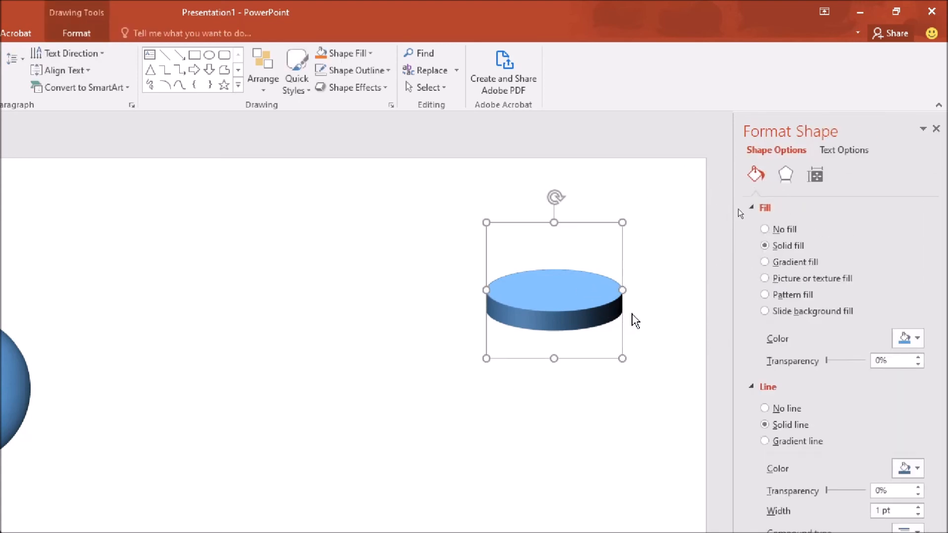